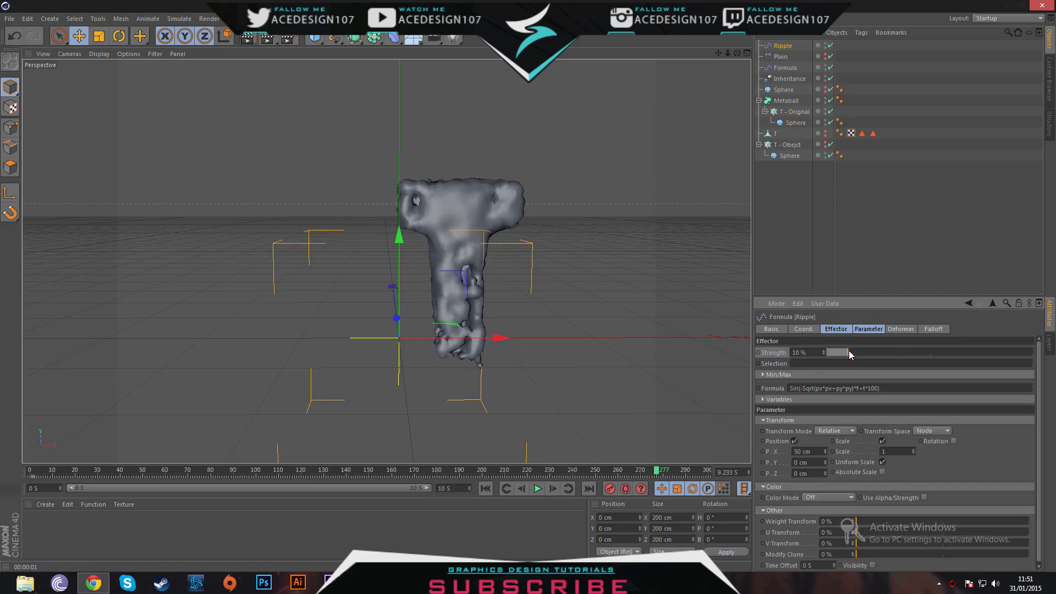
Step: Toggle the Ripple effector's Position and Scale transforms to compare them, leaving Position enabled and Scale disabled
{"action": "left_click", "coordinate": [794, 441]}
{"action": "left_click", "coordinate": [795, 441]}
{"action": "left_click", "coordinate": [794, 441]}
{"action": "left_click", "coordinate": [795, 441]}
{"action": "left_click", "coordinate": [882, 441]}
{"action": "left_click", "coordinate": [794, 441]}
{"action": "left_click", "coordinate": [794, 441]}
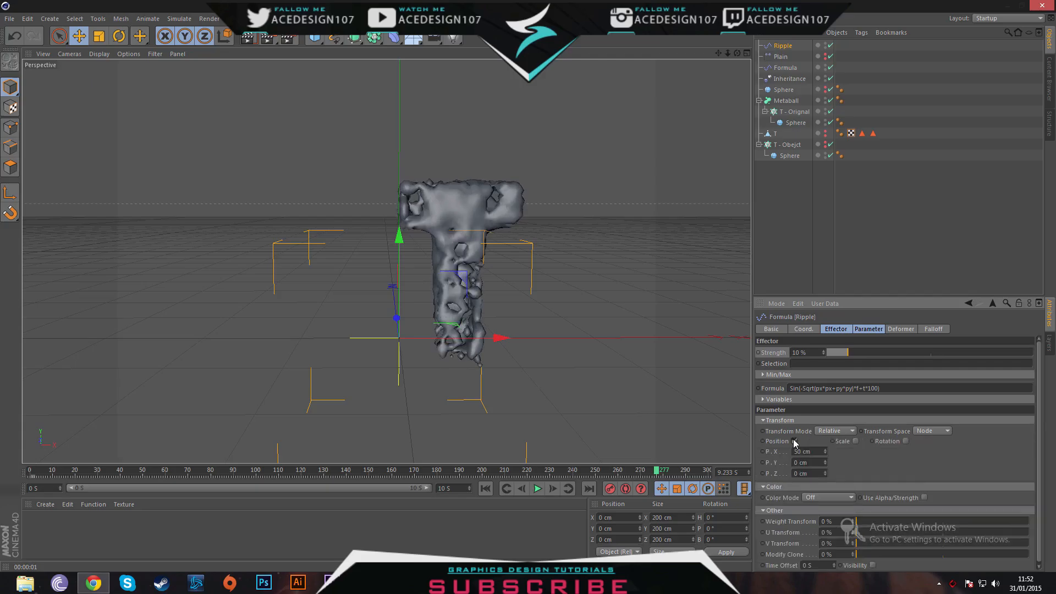
{"action": "left_click", "coordinate": [855, 441]}
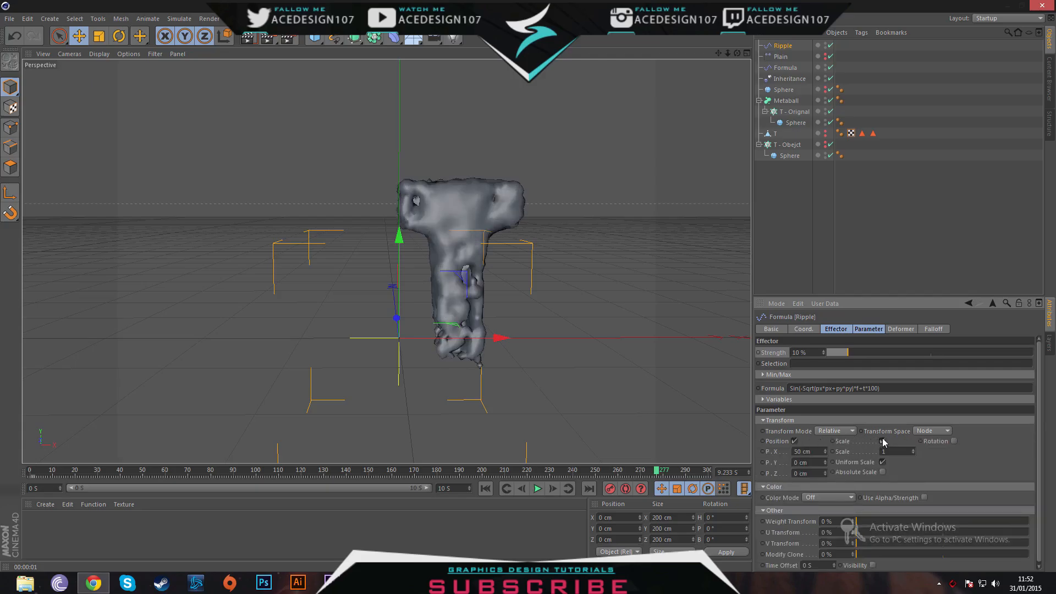
{"action": "left_click", "coordinate": [883, 441]}
Step: Try lowering the Ripple effector's strength to about 4%
{"action": "mouse_move", "coordinate": [856, 352]}
{"action": "left_mouse_down"}
{"action": "mouse_move", "coordinate": [988, 361]}
{"action": "mouse_move", "coordinate": [838, 358]}
{"action": "left_mouse_up"}
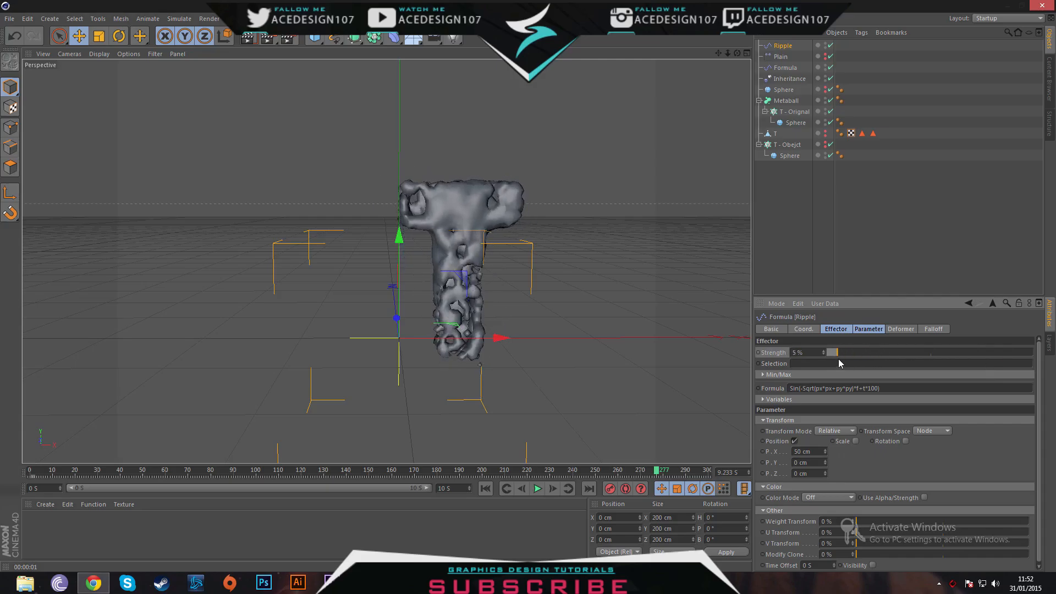
{"action": "left_click", "coordinate": [902, 329]}
{"action": "left_click", "coordinate": [845, 329]}
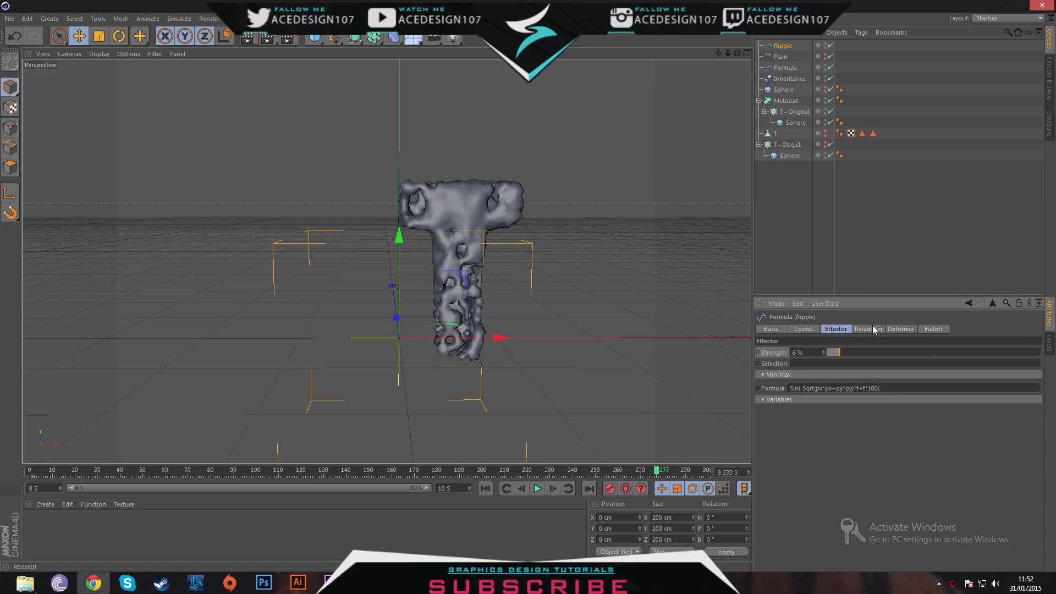
{"action": "left_click", "coordinate": [868, 329]}
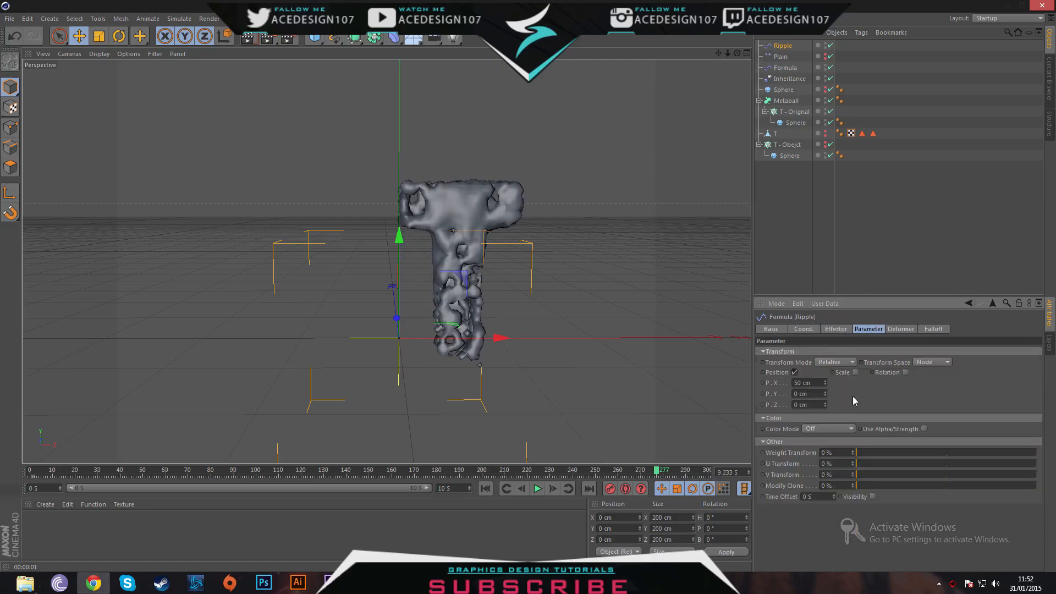
{"action": "left_click", "coordinate": [835, 329]}
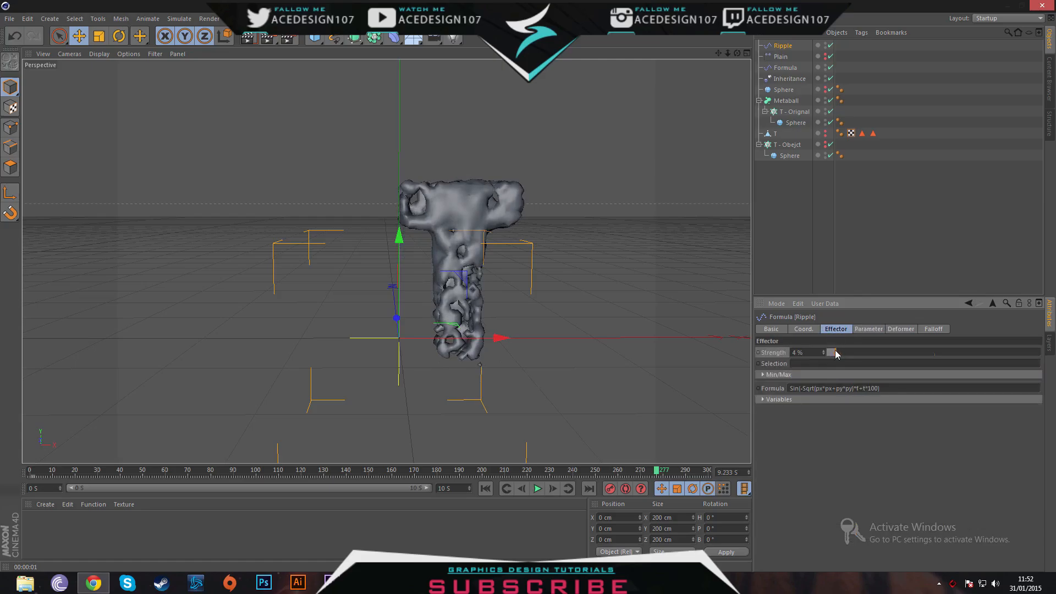
Step: Set the Ripple effector's X position offset to 0 cm and its strength to 16%
{"action": "left_click", "coordinate": [872, 329]}
{"action": "left_click", "coordinate": [803, 382]}
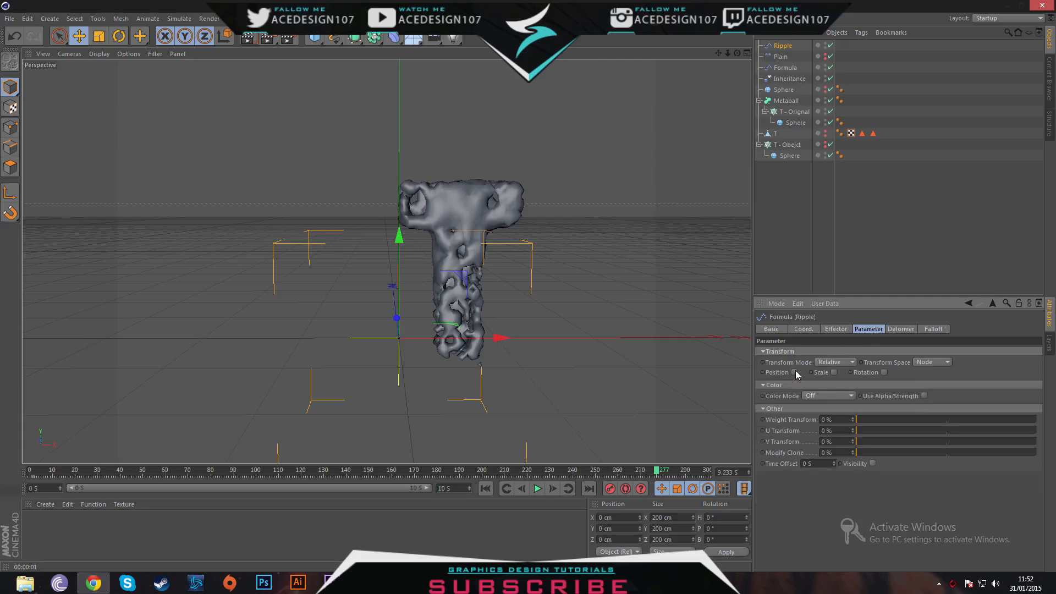
{"action": "type", "text": "0"}
{"action": "key", "text": "Return"}
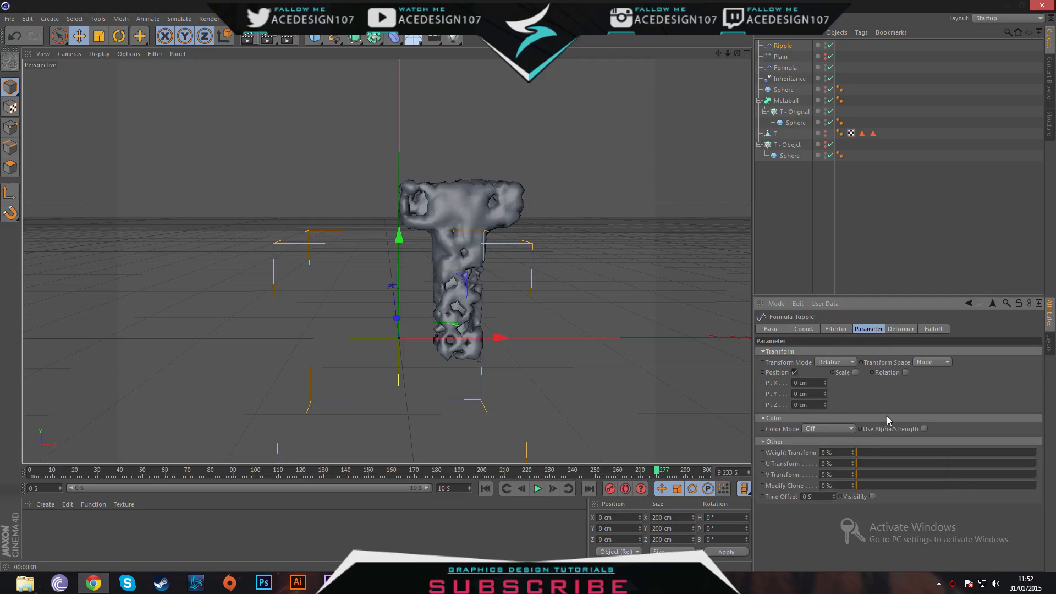
{"action": "left_click", "coordinate": [837, 329]}
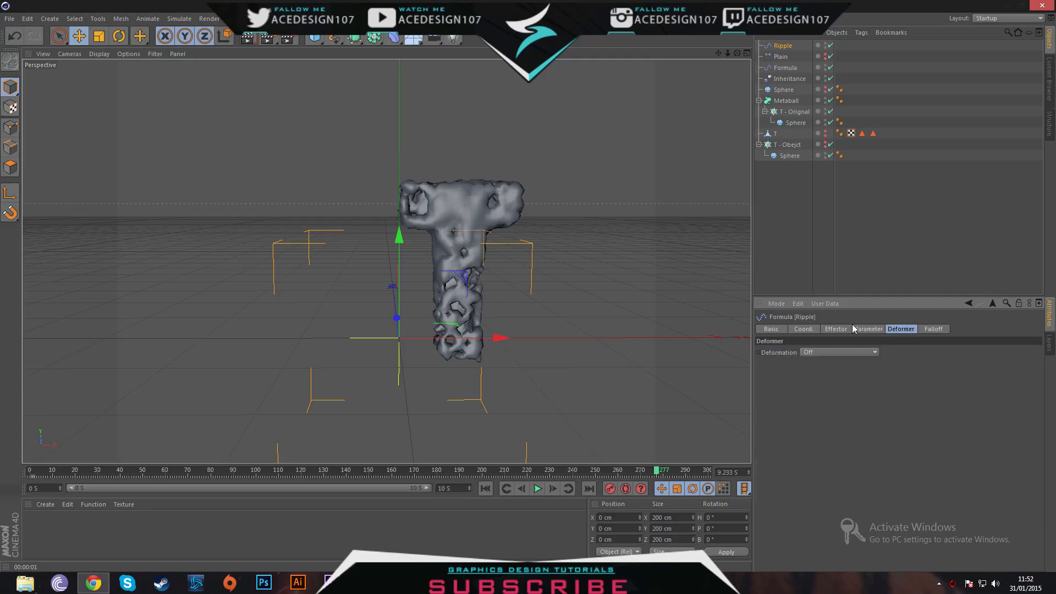
{"action": "left_click_drag", "start_coordinate": [846, 353], "coordinate": [853, 352]}
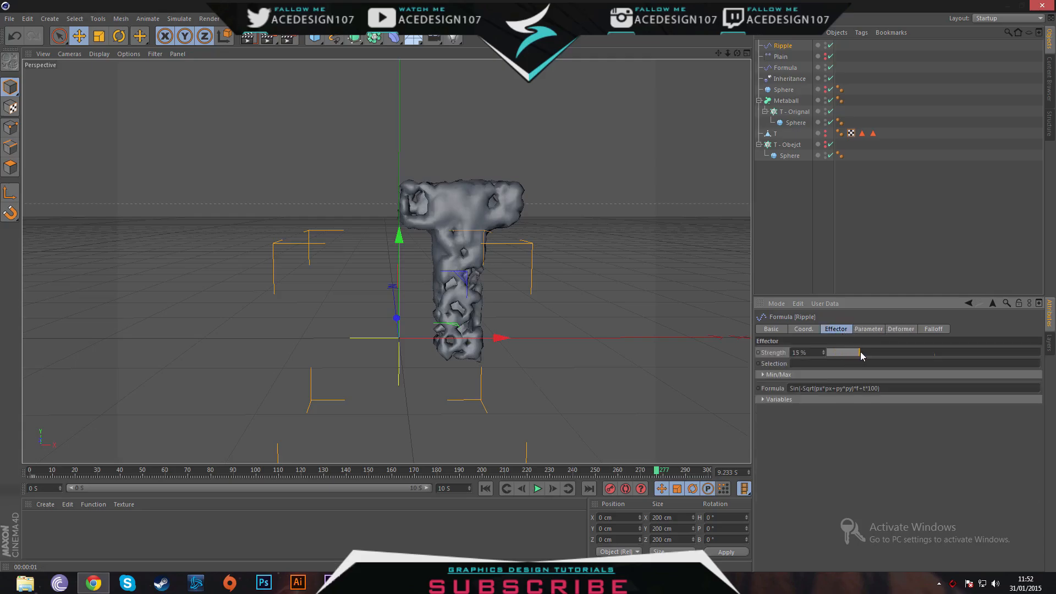
{"action": "left_click", "coordinate": [861, 289]}
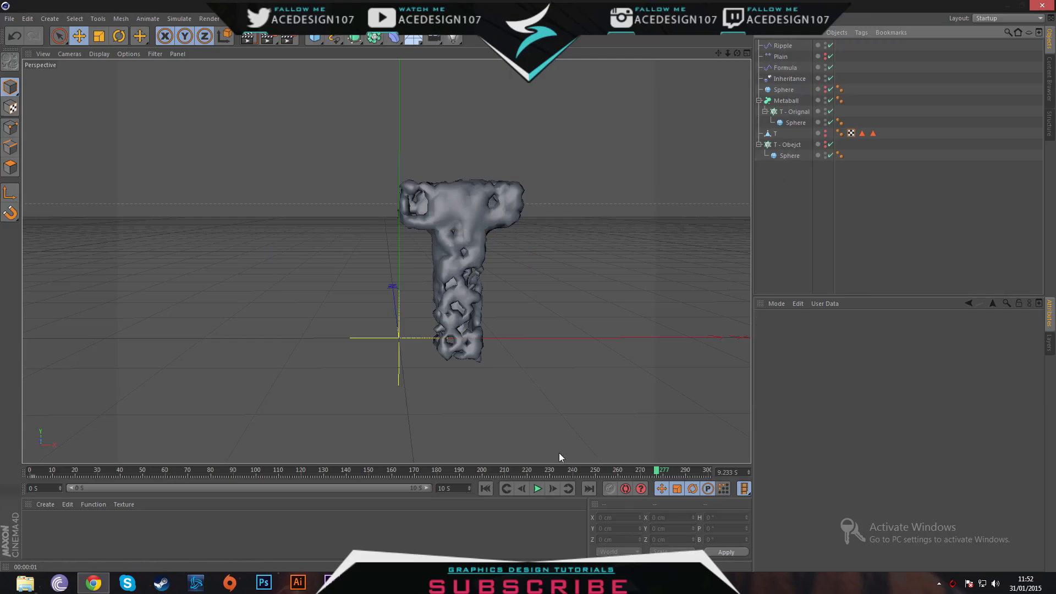
Step: Play the animation from about frame 78 to check the ripple on the letter T, and render the view
{"action": "left_click_drag", "start_coordinate": [556, 469], "coordinate": [238, 471]}
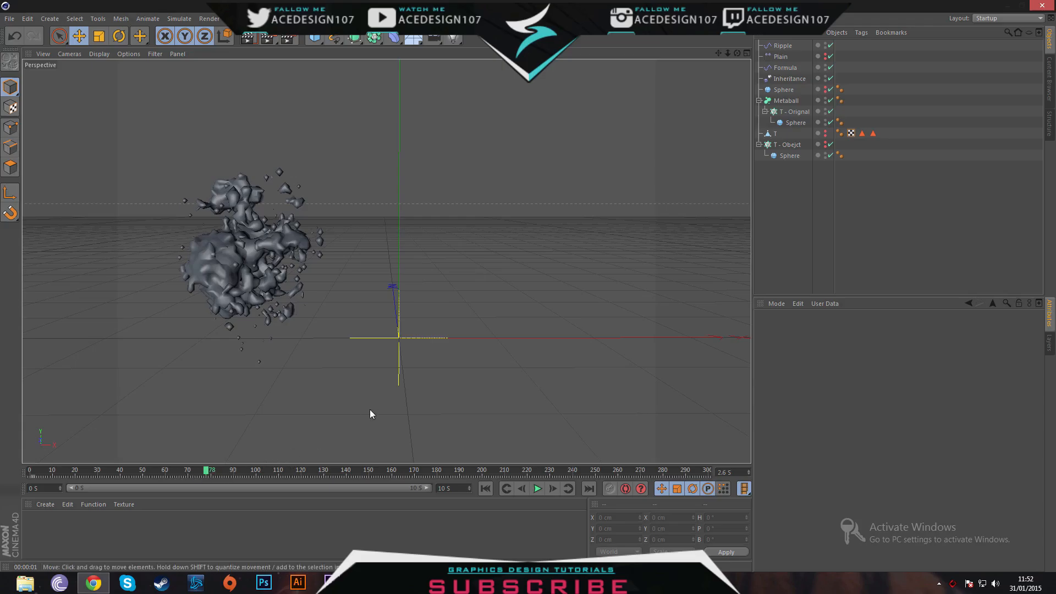
{"action": "left_click", "coordinate": [539, 489]}
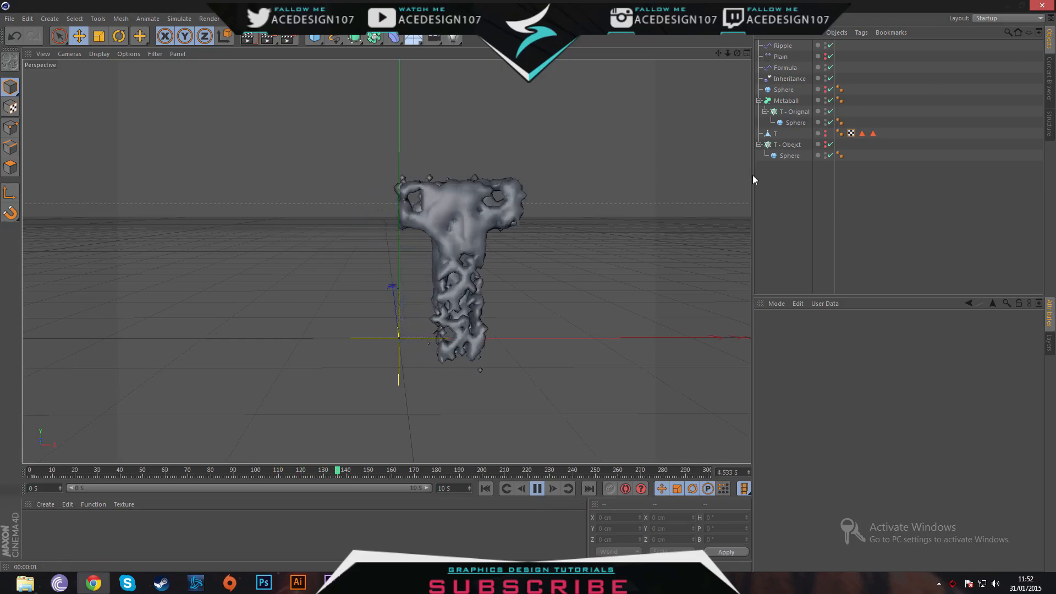
{"action": "left_click", "coordinate": [537, 488]}
{"action": "left_click", "coordinate": [248, 37]}
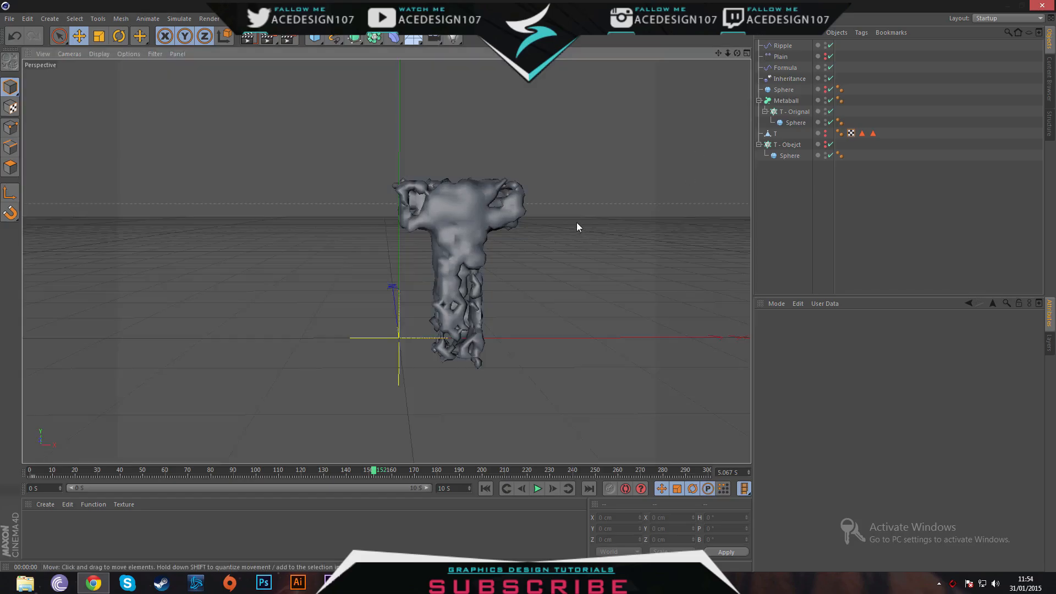
Step: Set the Ripple effector's Minimum to 60% and play a short stretch of the animation to check it
{"action": "left_click", "coordinate": [783, 46]}
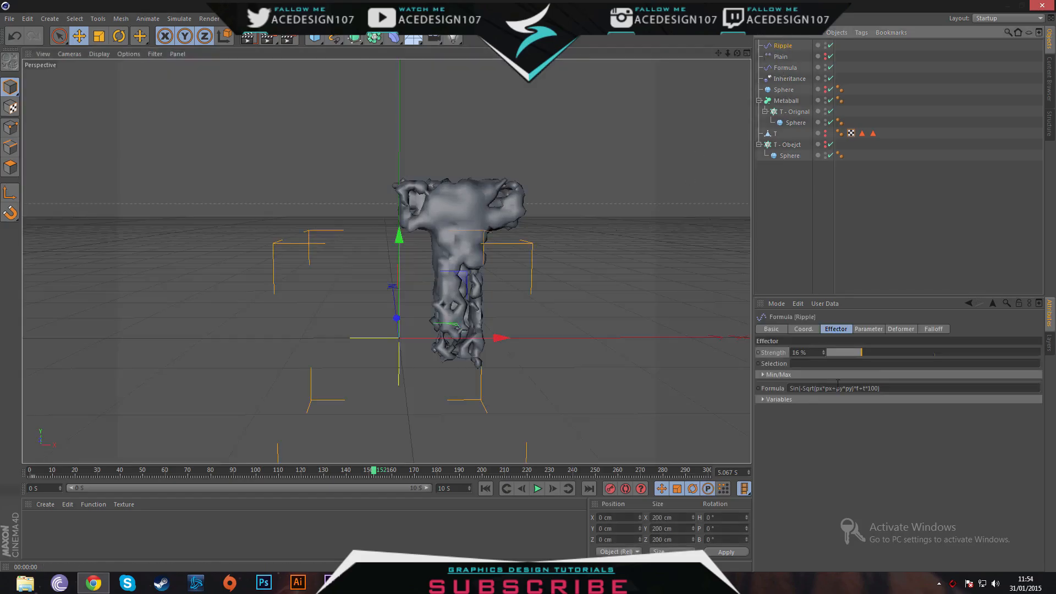
{"action": "left_click", "coordinate": [868, 329]}
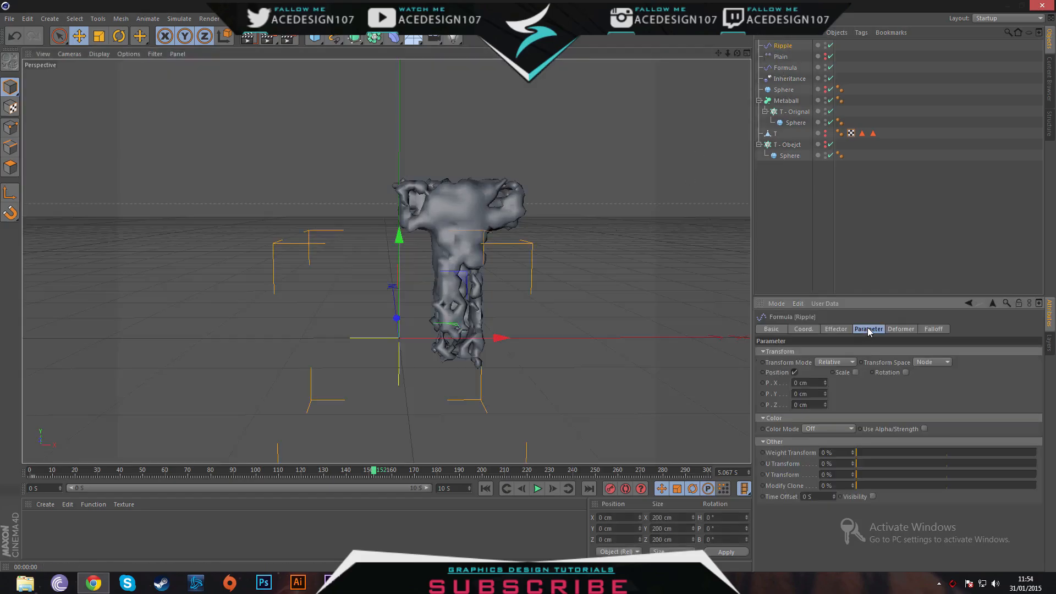
{"action": "left_click", "coordinate": [901, 329]}
{"action": "left_click", "coordinate": [835, 329]}
{"action": "left_click", "coordinate": [803, 329]}
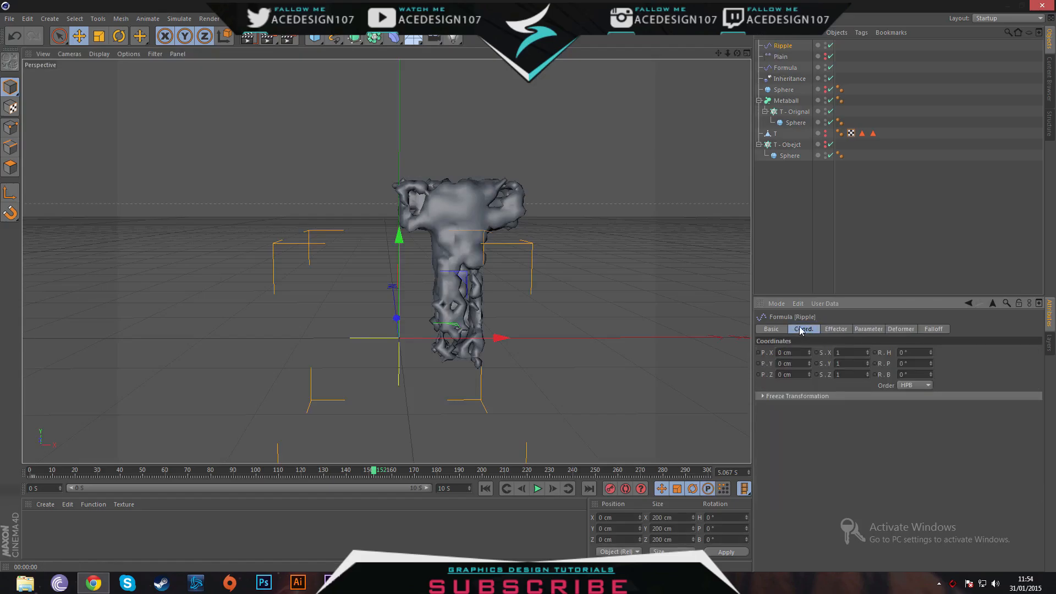
{"action": "left_click", "coordinate": [835, 329]}
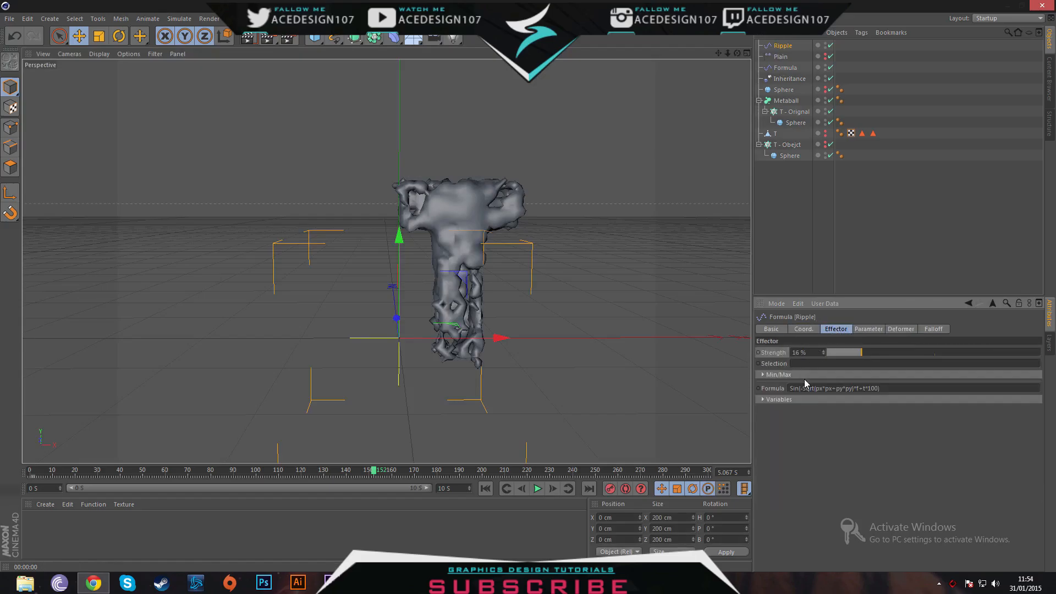
{"action": "left_click", "coordinate": [762, 375]}
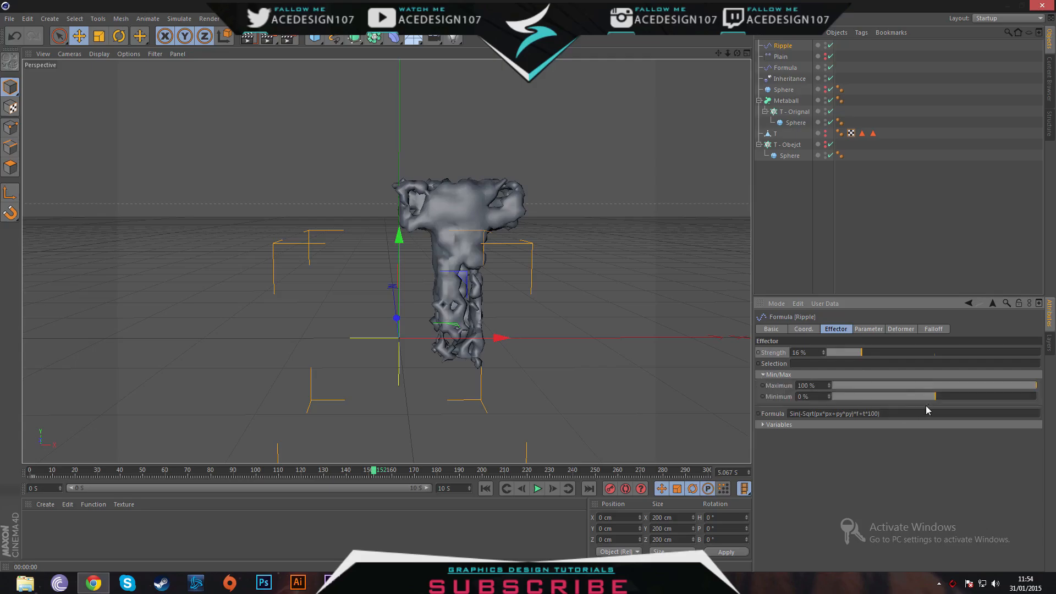
{"action": "left_click_drag", "start_coordinate": [940, 399], "coordinate": [1016, 396]}
{"action": "left_click_drag", "start_coordinate": [998, 405], "coordinate": [993, 405]}
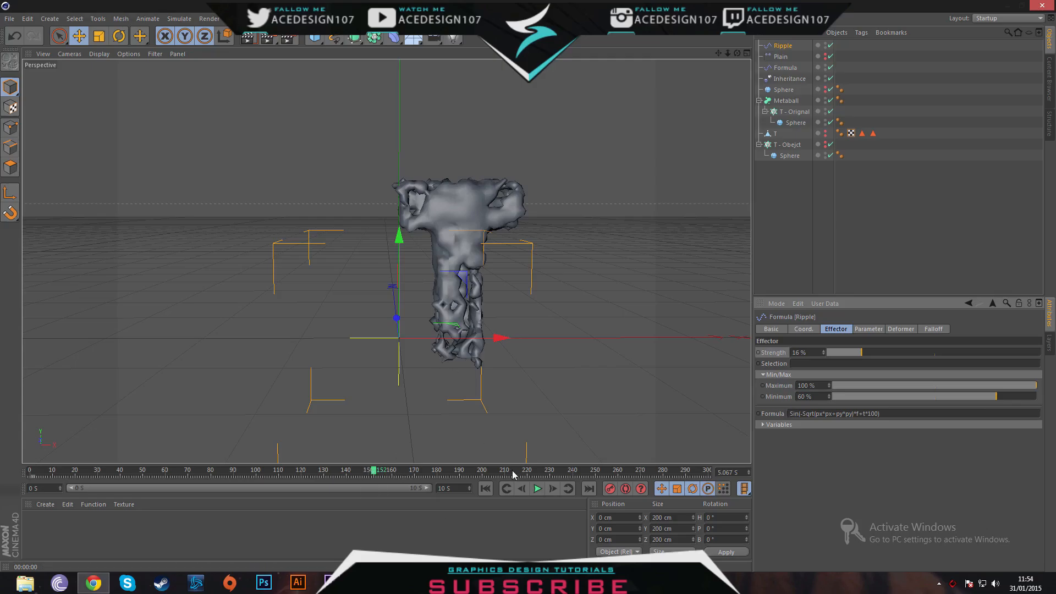
{"action": "left_click", "coordinate": [538, 489]}
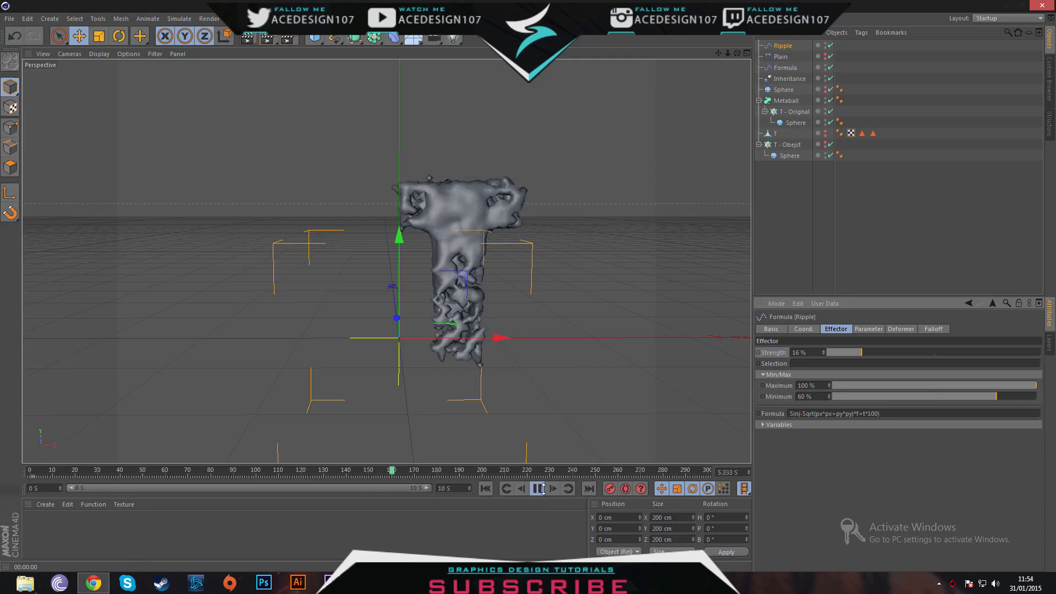
{"action": "left_click", "coordinate": [537, 489]}
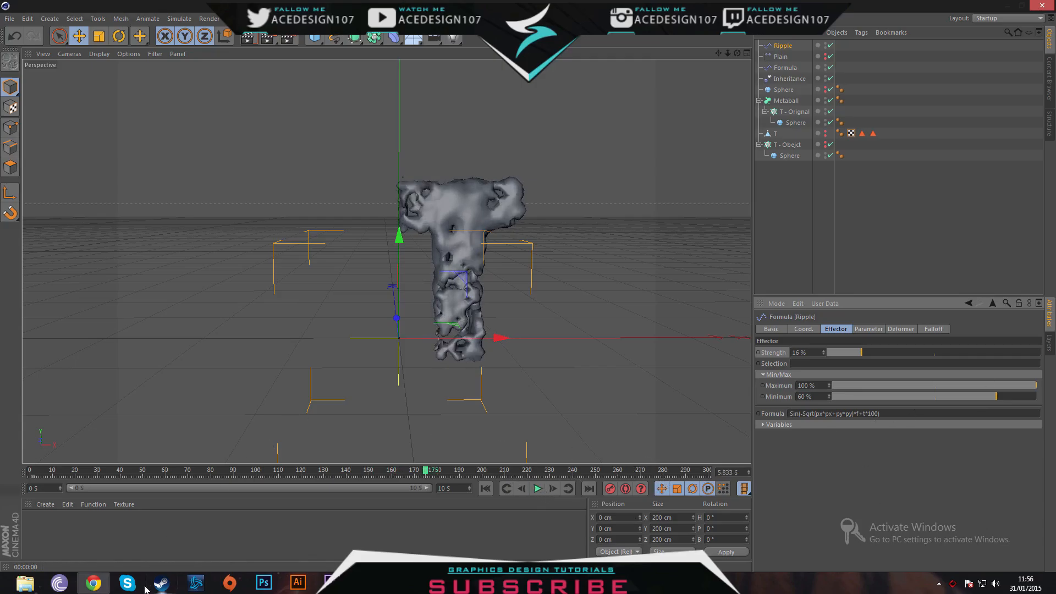
Step: Create a new material, open it for editing and name it lIQUID
{"action": "left_click", "coordinate": [270, 546]}
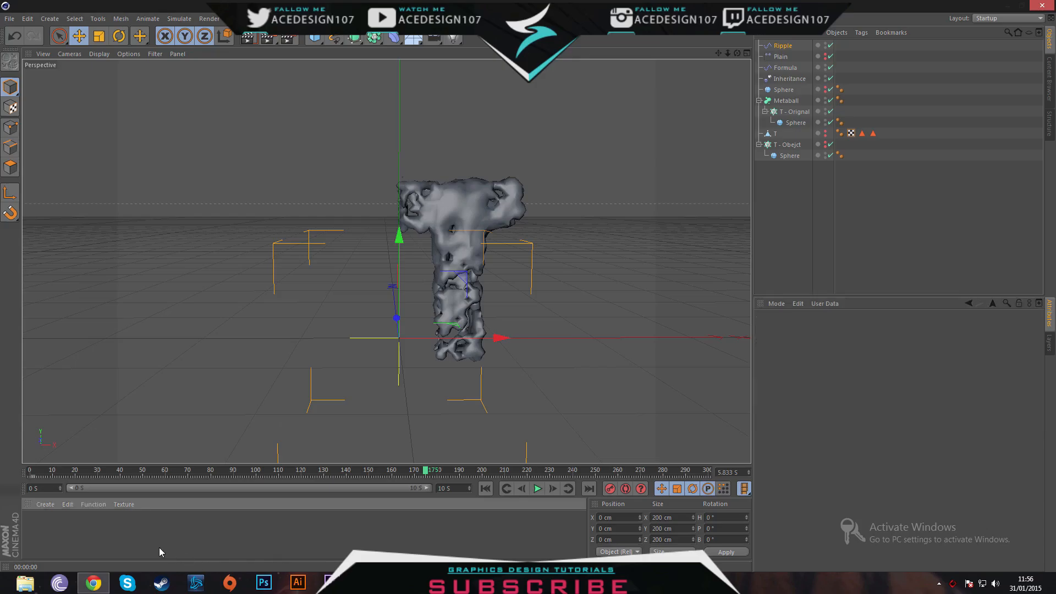
{"action": "left_click", "coordinate": [45, 505]}
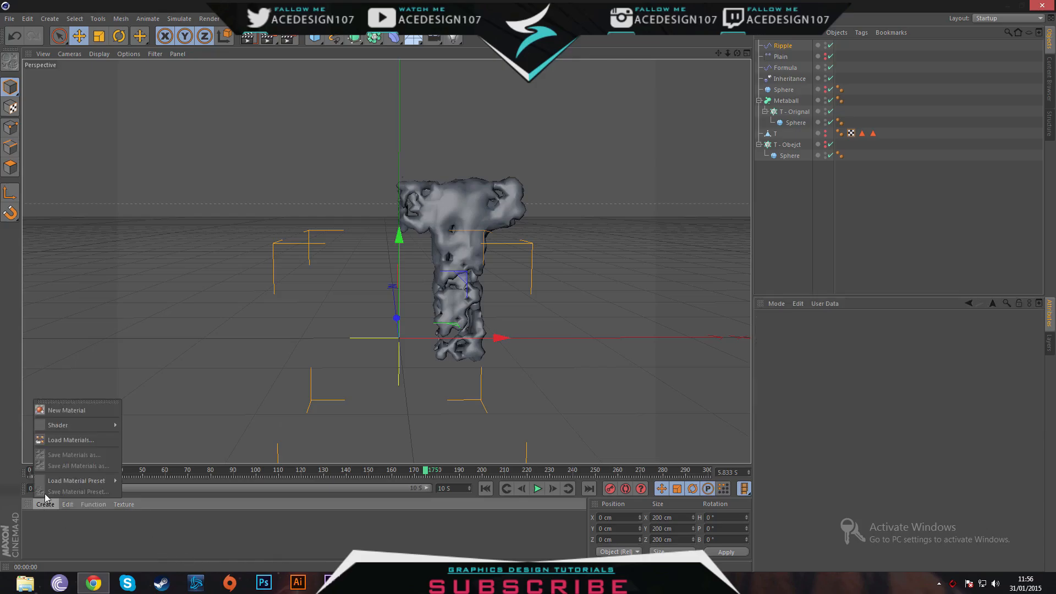
{"action": "left_click", "coordinate": [81, 404]}
{"action": "right_click", "coordinate": [34, 525]}
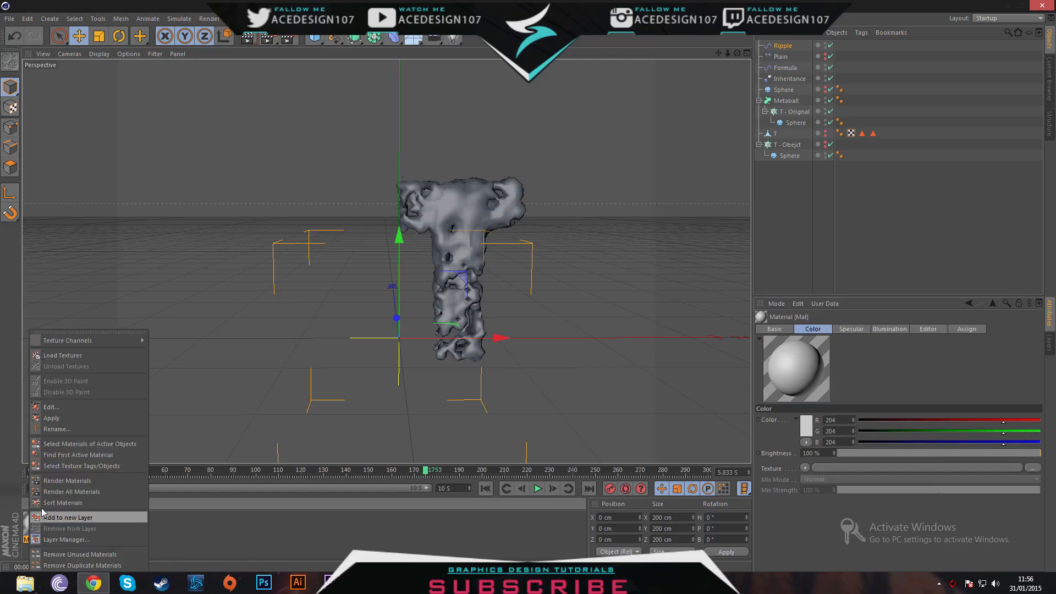
{"action": "left_click", "coordinate": [62, 406]}
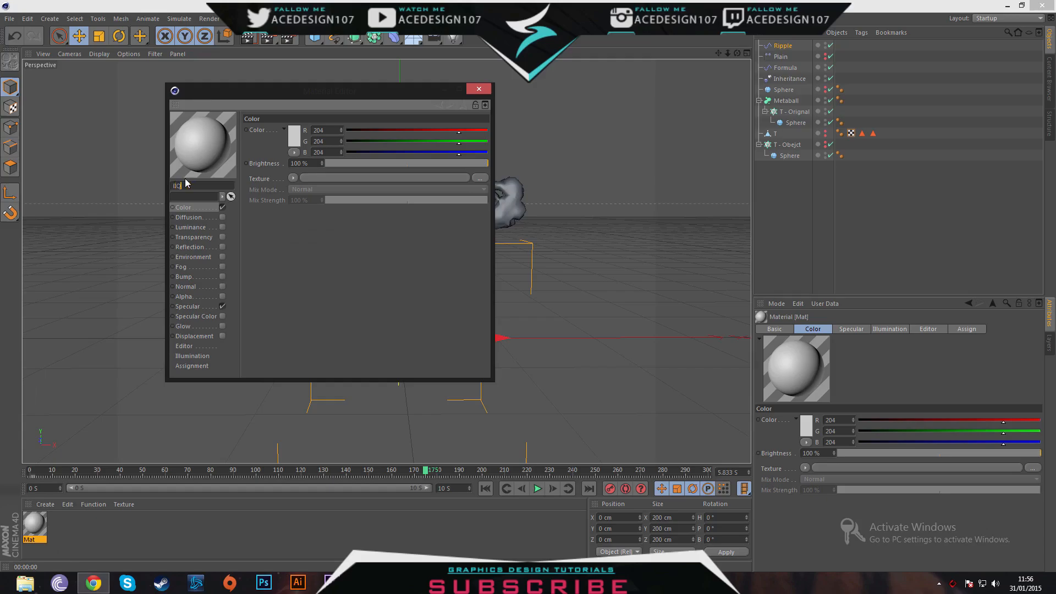
{"action": "type", "text": "lIQUID"}
Step: Set the liquid material's color to bright blue with RGB 0, 204, 255
{"action": "left_click", "coordinate": [295, 136]}
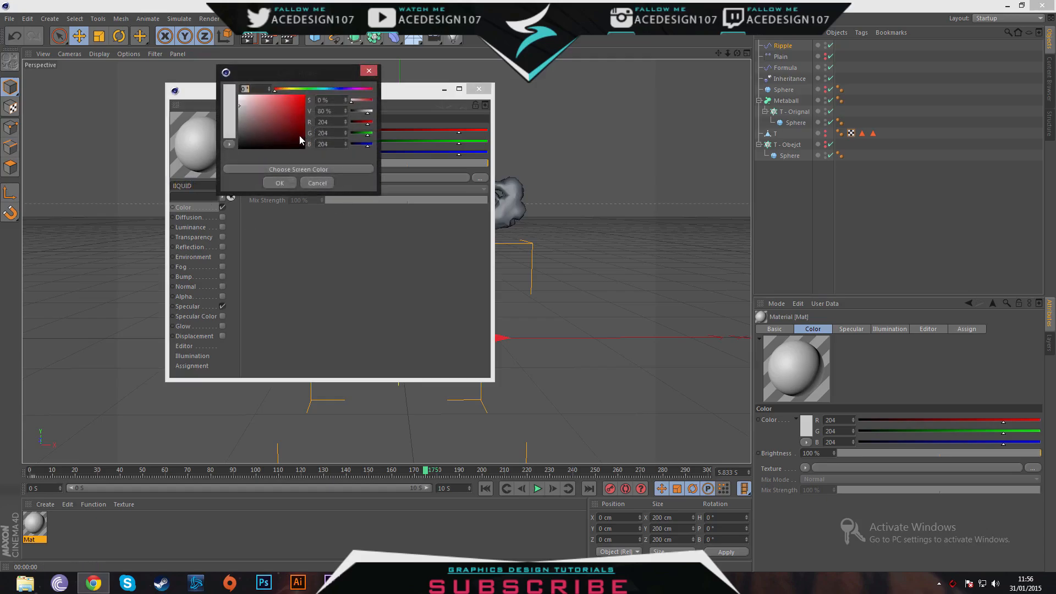
{"action": "left_click_drag", "start_coordinate": [308, 88], "coordinate": [326, 88]}
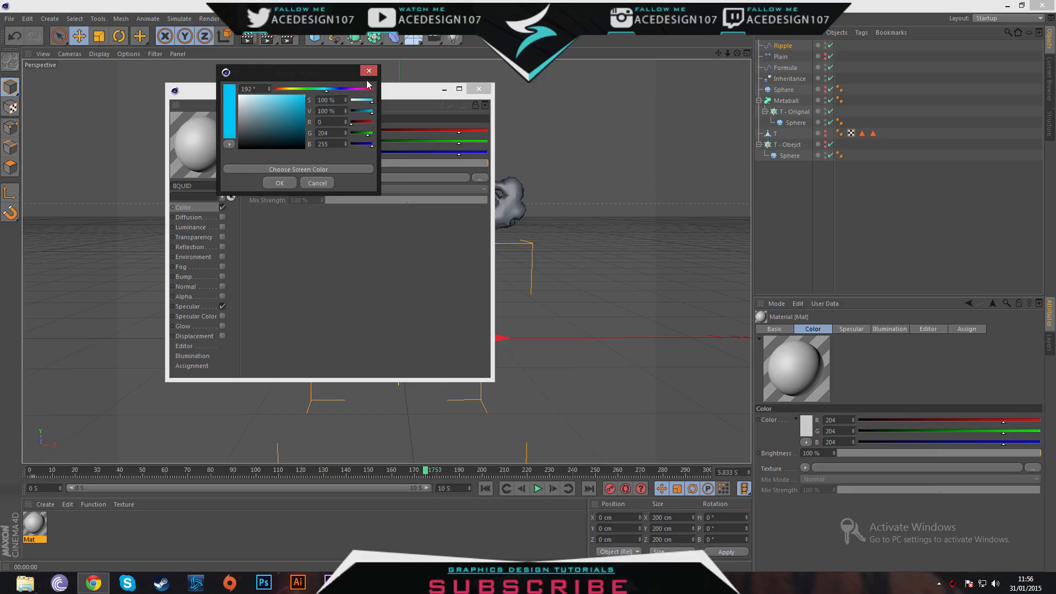
{"action": "left_click", "coordinate": [280, 183]}
{"action": "left_click_drag", "start_coordinate": [400, 98], "coordinate": [965, 174]}
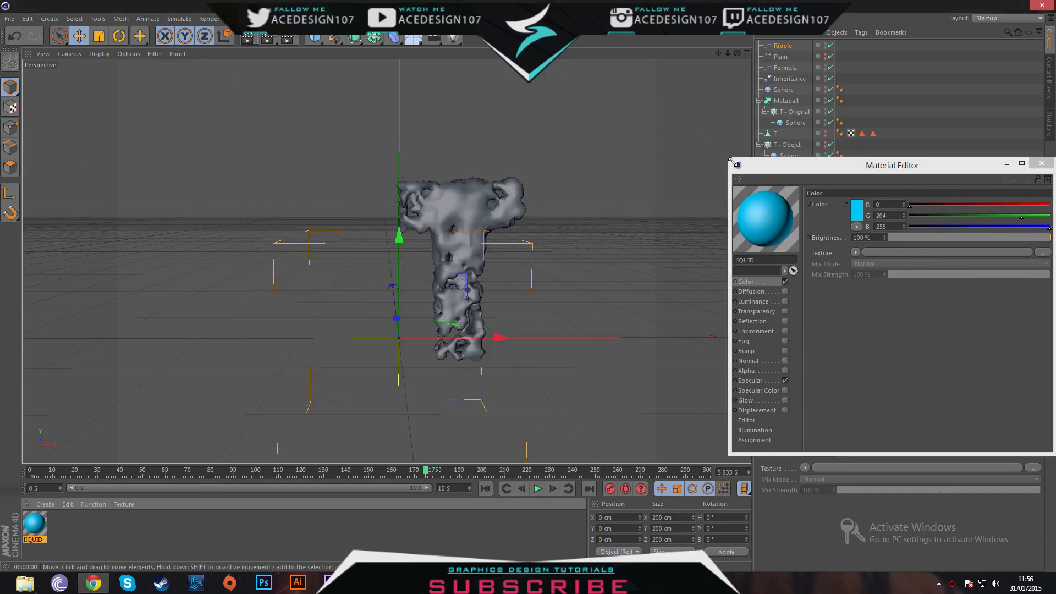
{"action": "left_click_drag", "start_coordinate": [785, 166], "coordinate": [327, 147]}
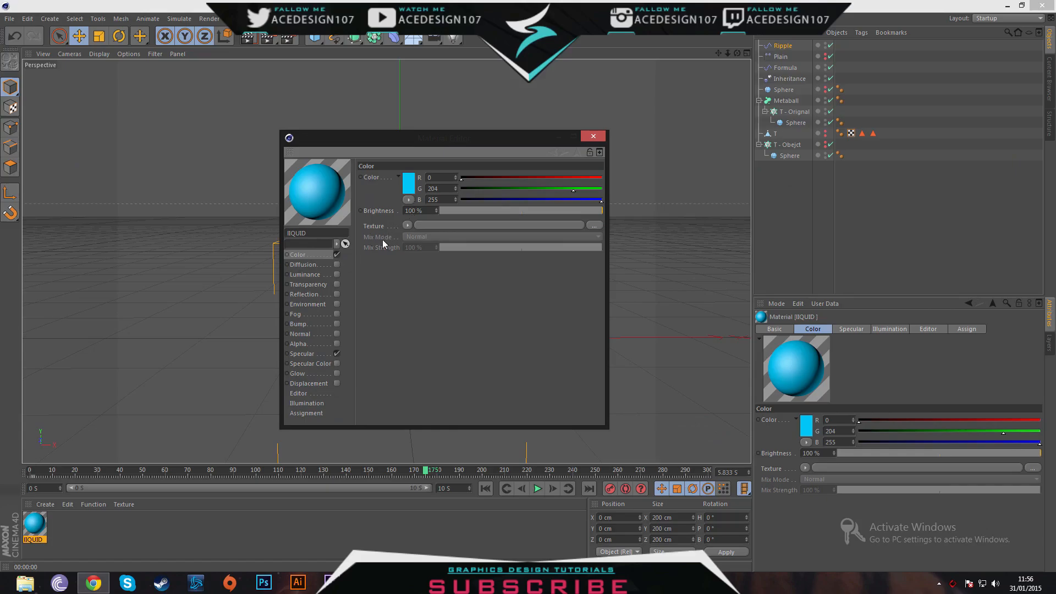
Step: Enable Diffusion on the liquid material, load a Noise texture into it and open the noise shader's properties
{"action": "left_click", "coordinate": [303, 264]}
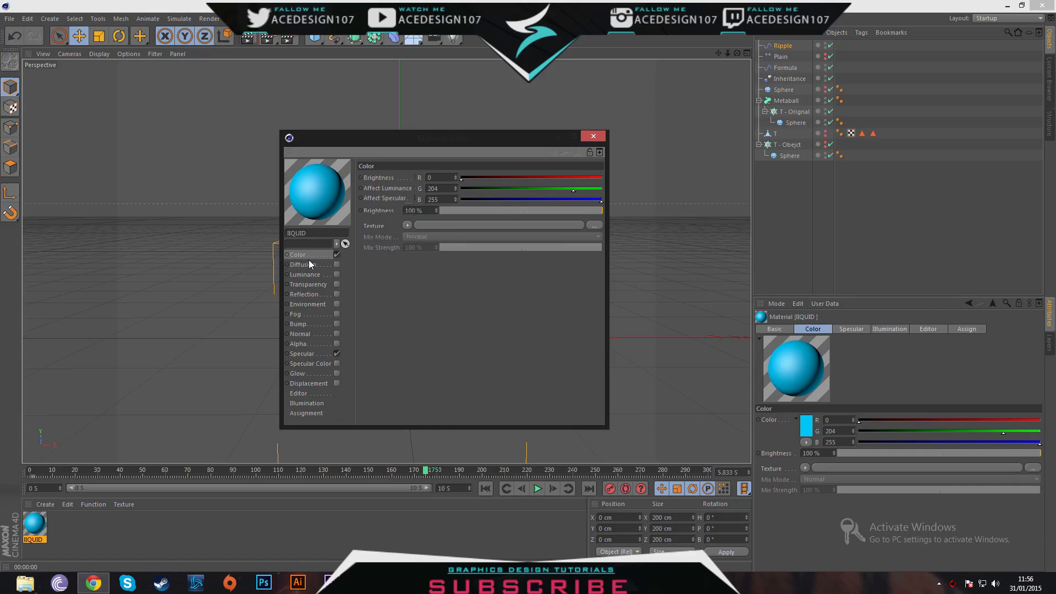
{"action": "left_click", "coordinate": [336, 265]}
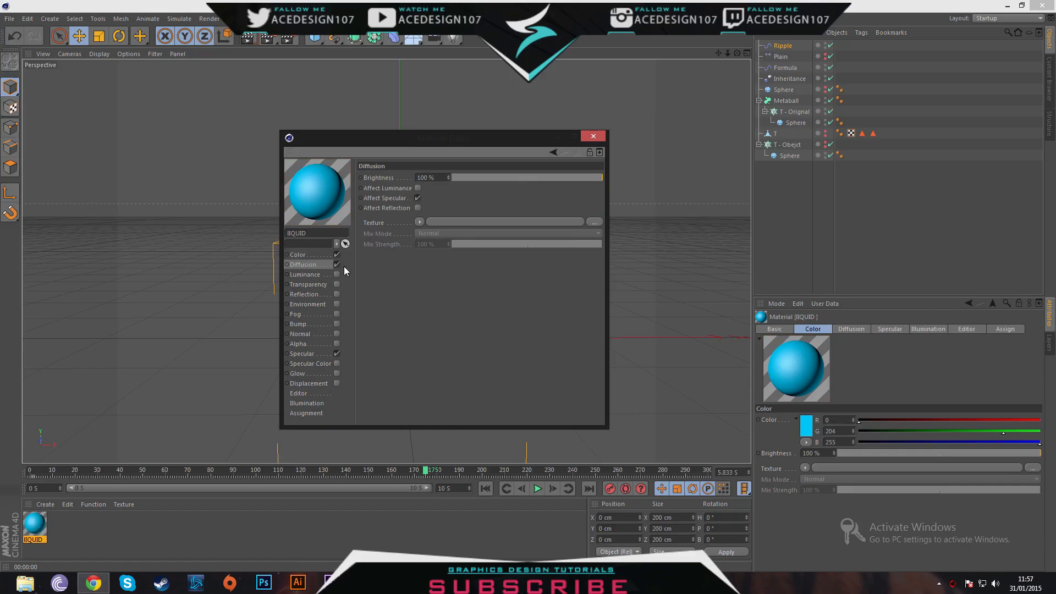
{"action": "left_click", "coordinate": [420, 222]}
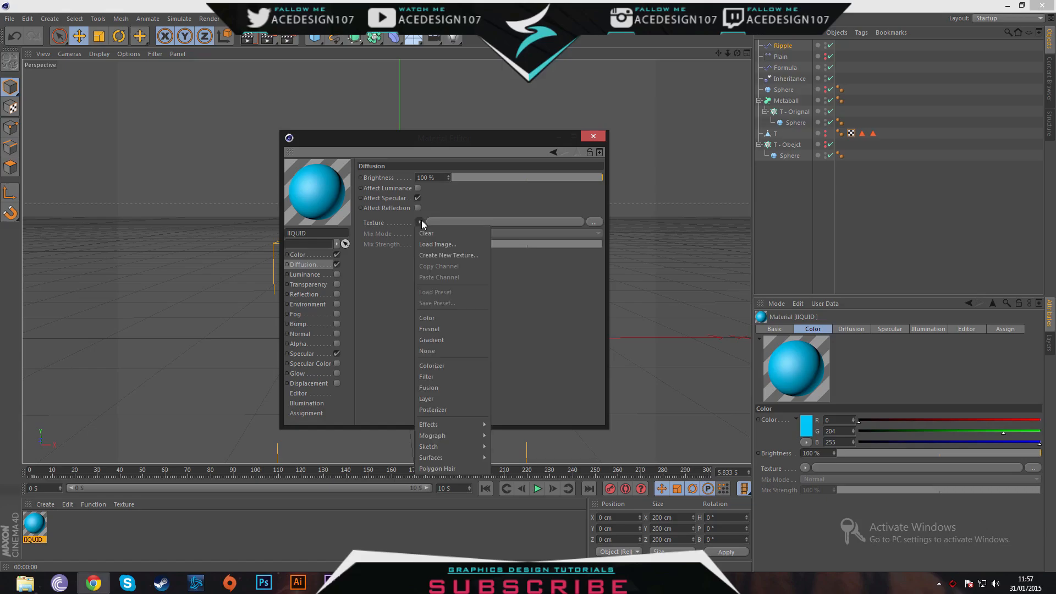
{"action": "left_click", "coordinate": [429, 350]}
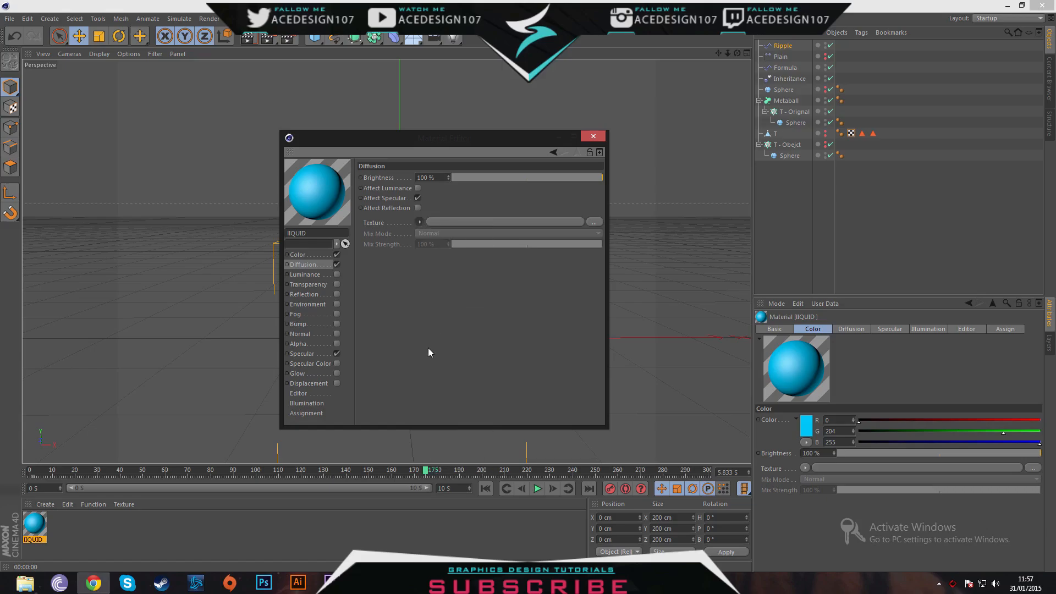
{"action": "left_click", "coordinate": [427, 246]}
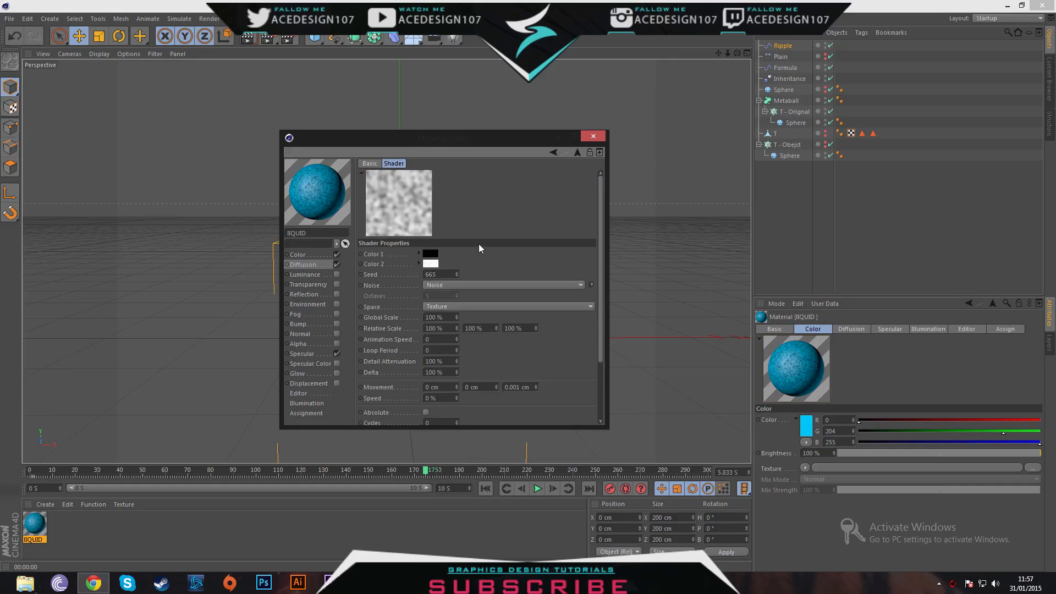
Step: Change the diffusion shader's noise type to Wavy Turbulence
{"action": "left_click", "coordinate": [593, 285]}
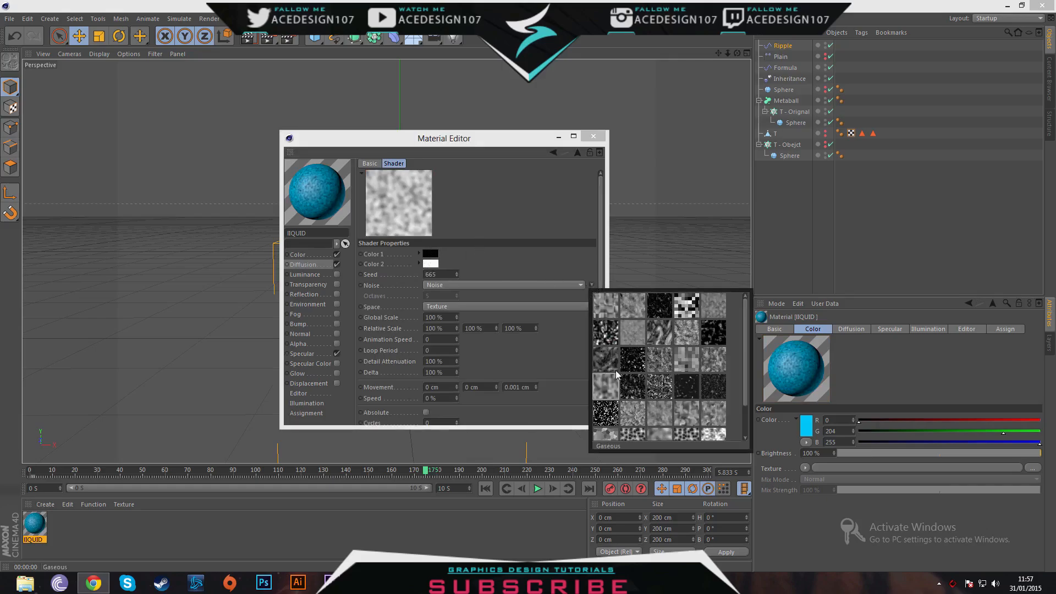
{"action": "left_click", "coordinate": [720, 416]}
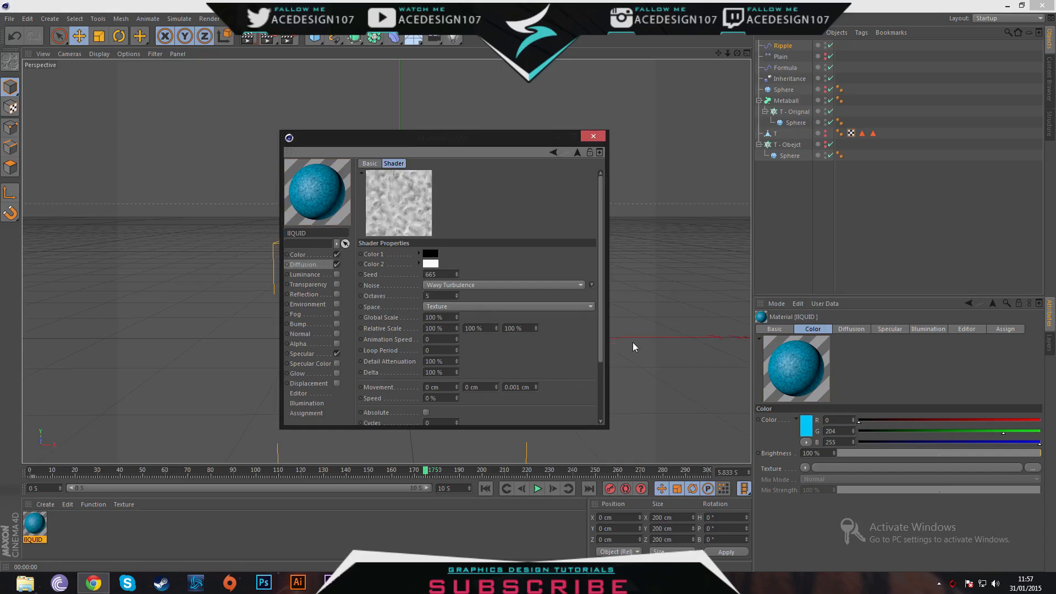
{"action": "left_click_drag", "start_coordinate": [489, 138], "coordinate": [682, 145]}
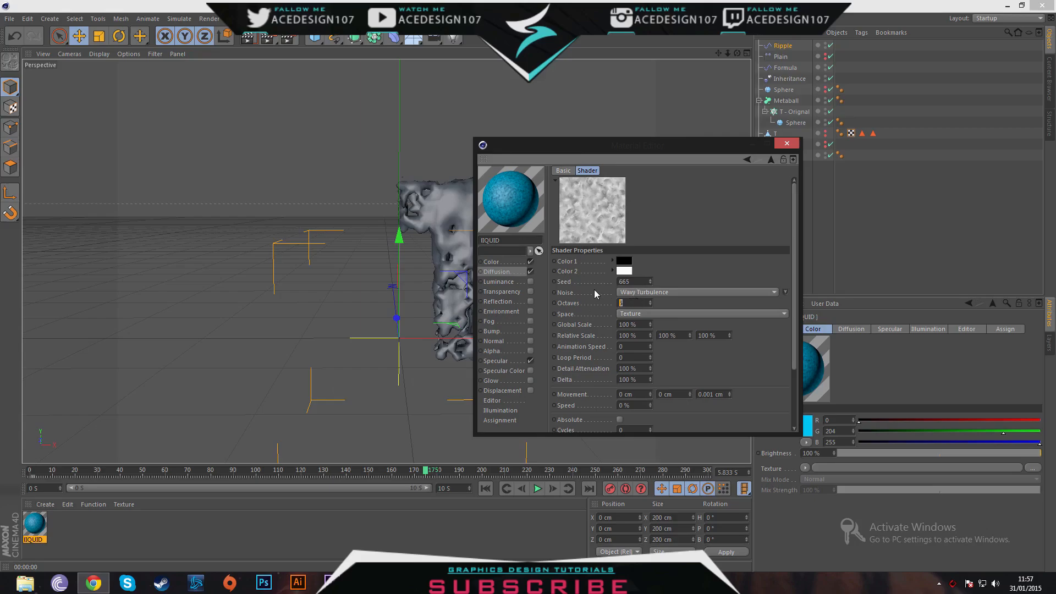
Step: Set the noise shader's octaves to 10.8 and its global scale to 1600%
{"action": "type", "text": ".8"}
{"action": "key", "text": "Return"}
{"action": "left_click", "coordinate": [640, 324]}
{"action": "type", "text": "1"}
{"action": "key", "text": "Return"}
{"action": "left_click_drag", "start_coordinate": [535, 150], "coordinate": [380, 177]}
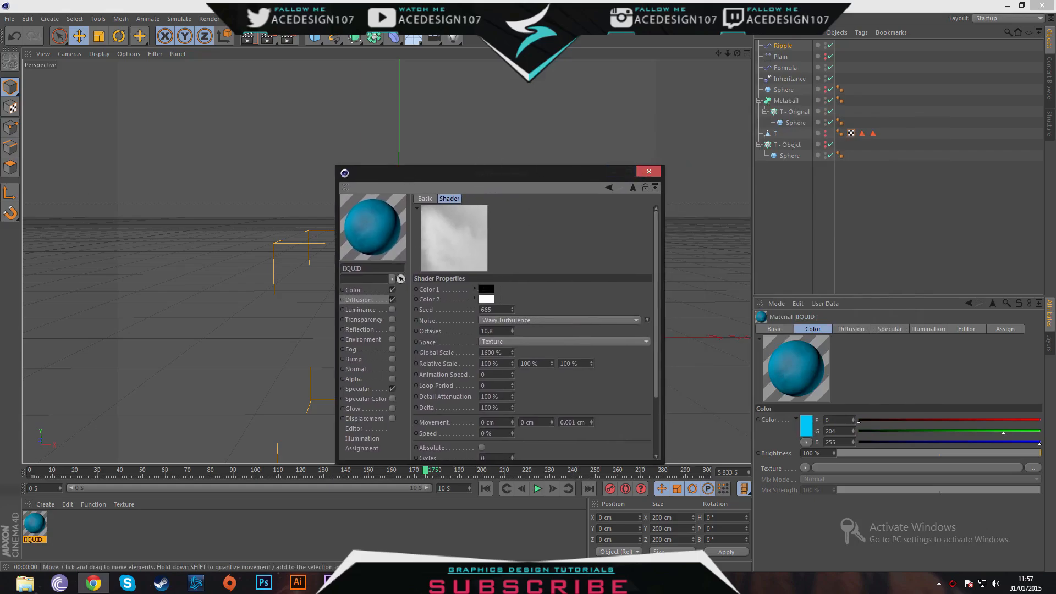
Step: Close the material editor, apply the liquid material to the Metaball object and render the view
{"action": "left_click", "coordinate": [649, 171]}
{"action": "left_click_drag", "start_coordinate": [43, 526], "coordinate": [784, 103]}
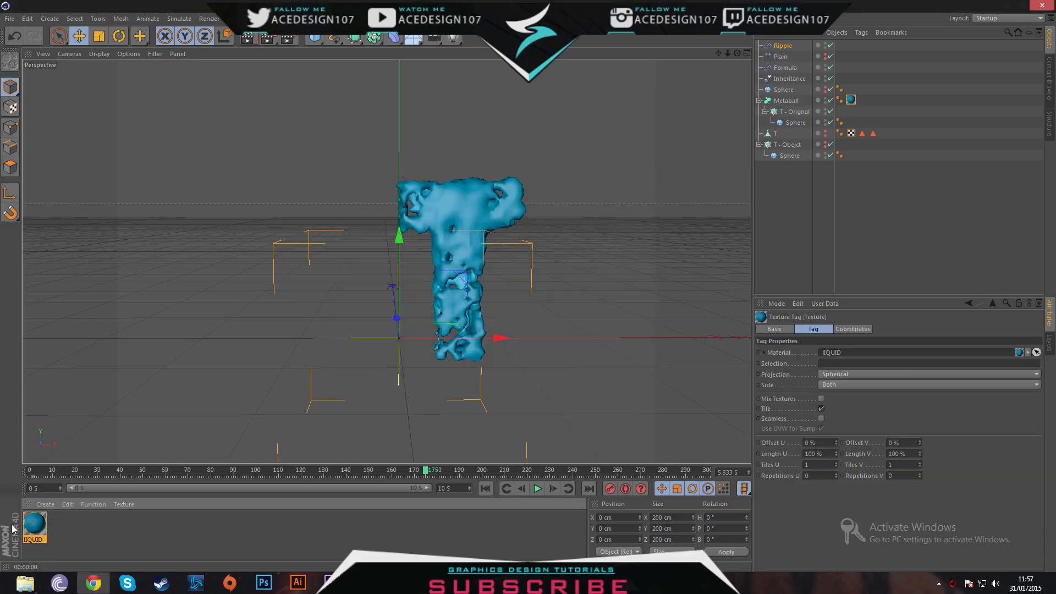
{"action": "left_click", "coordinate": [251, 37]}
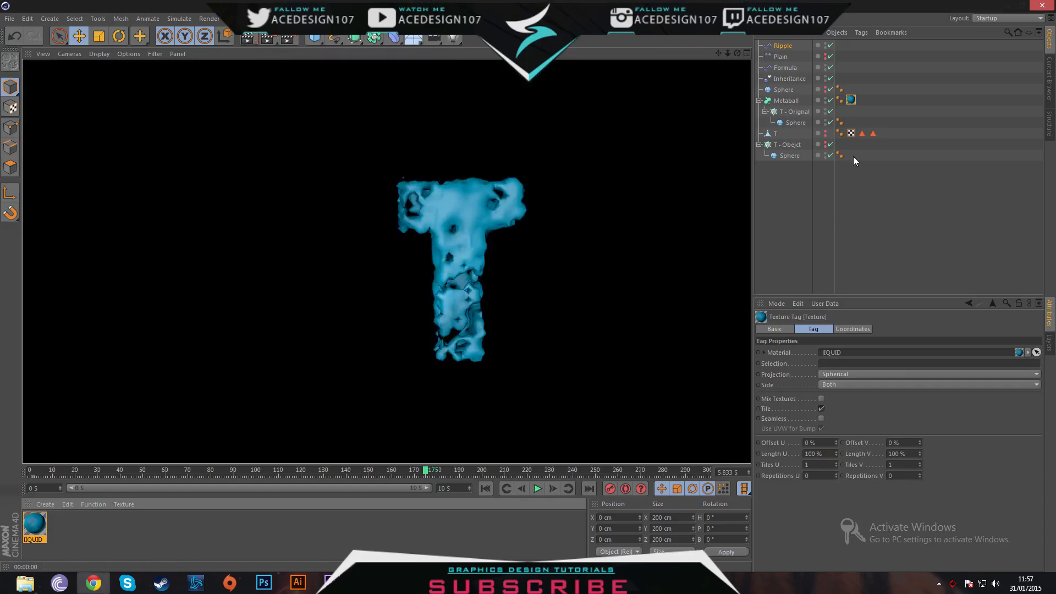
Step: Set the Metaball's editor subdivision to 2.5 cm and deselect it to view the surface
{"action": "left_click", "coordinate": [788, 101]}
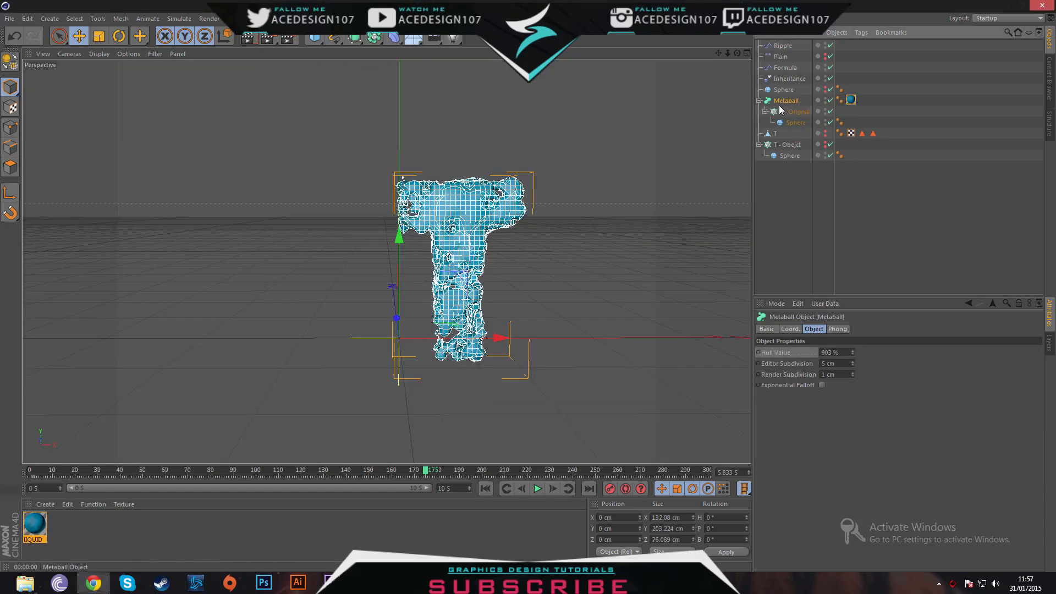
{"action": "left_click", "coordinate": [842, 363]}
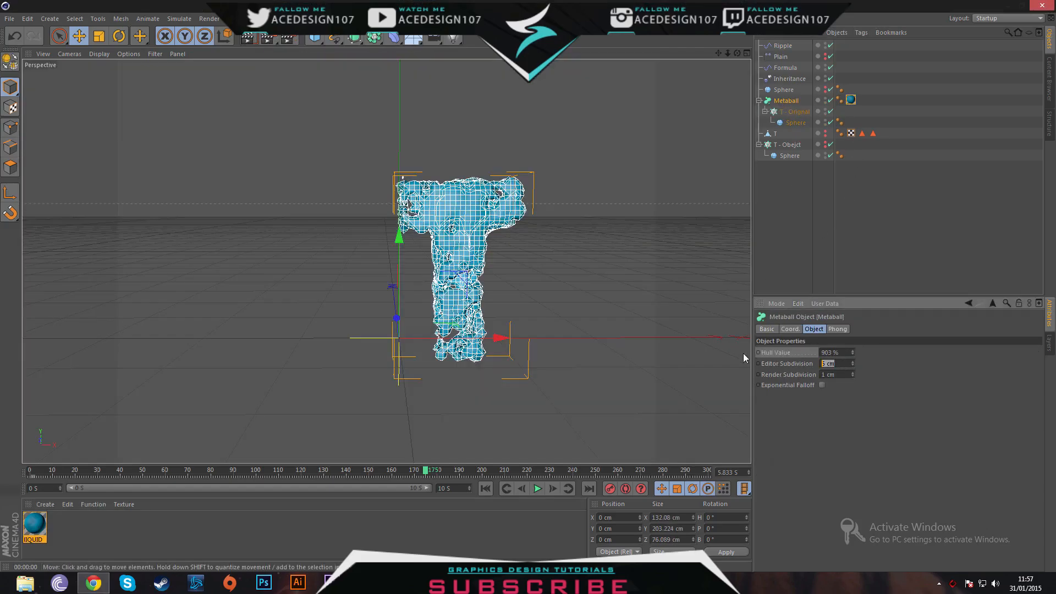
{"action": "type", "text": "2.5"}
{"action": "key", "text": "Return"}
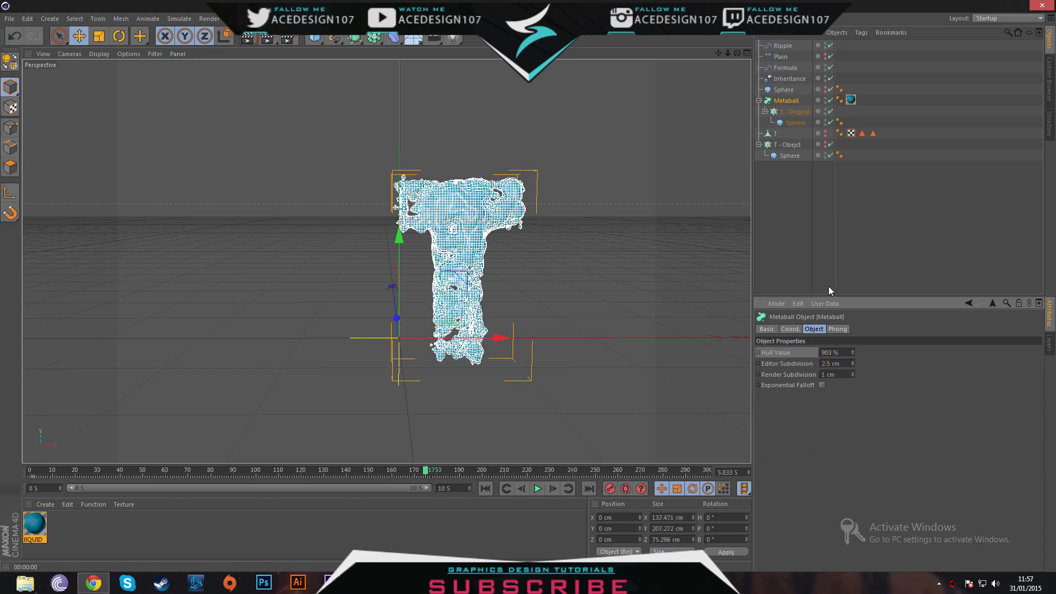
{"action": "left_click", "coordinate": [840, 249]}
Step: Set the Metaball's editor subdivision to 1.5 cm and render the view again
{"action": "left_click", "coordinate": [793, 104]}
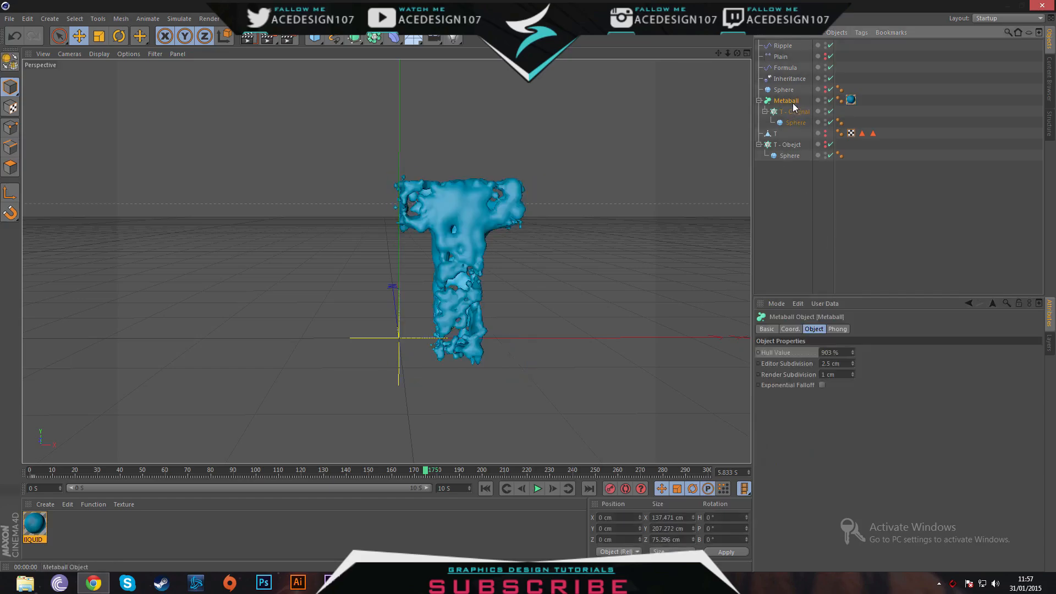
{"action": "left_click", "coordinate": [836, 364]}
{"action": "type", "text": "1"}
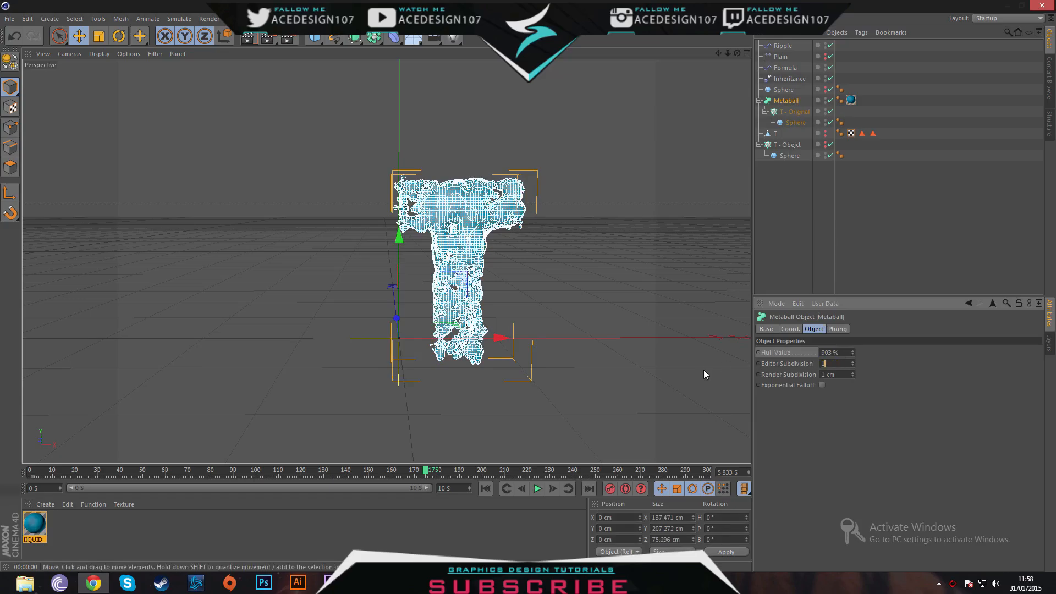
{"action": "type", "text": ".5"}
{"action": "key", "text": "Return"}
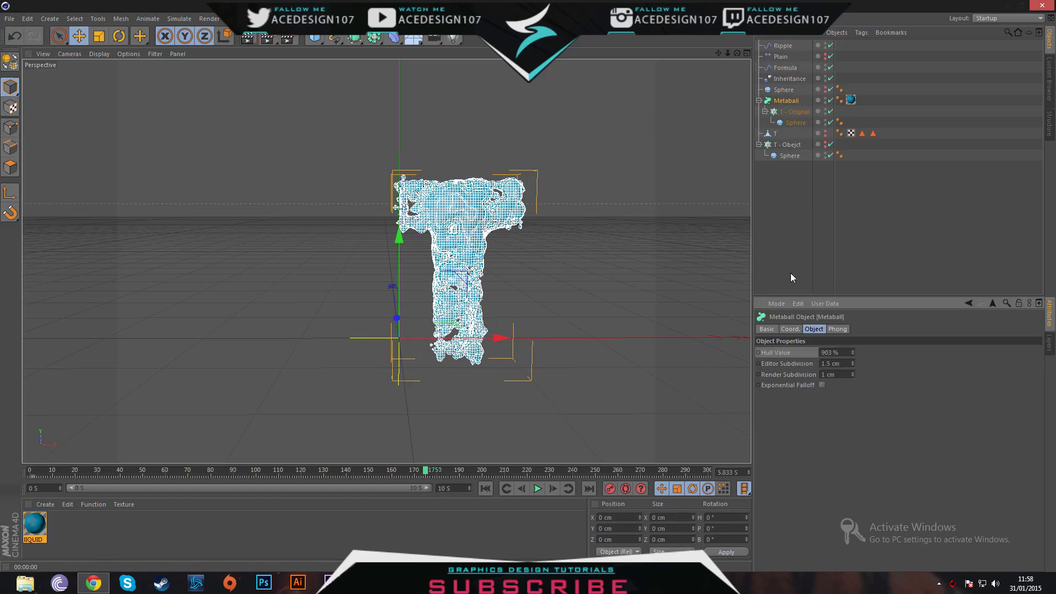
{"action": "left_click", "coordinate": [790, 273]}
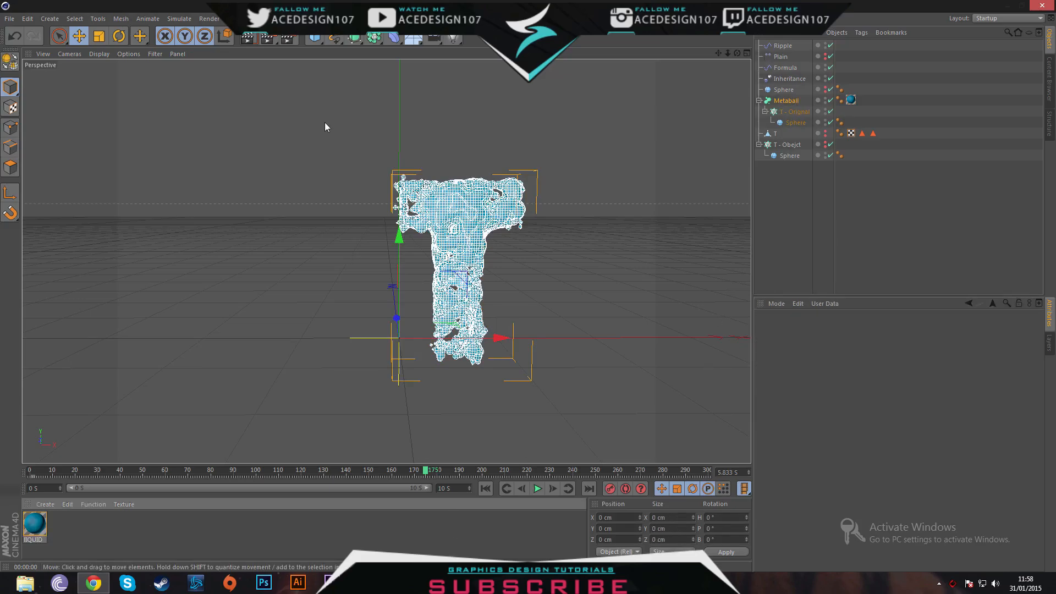
{"action": "left_click", "coordinate": [248, 39]}
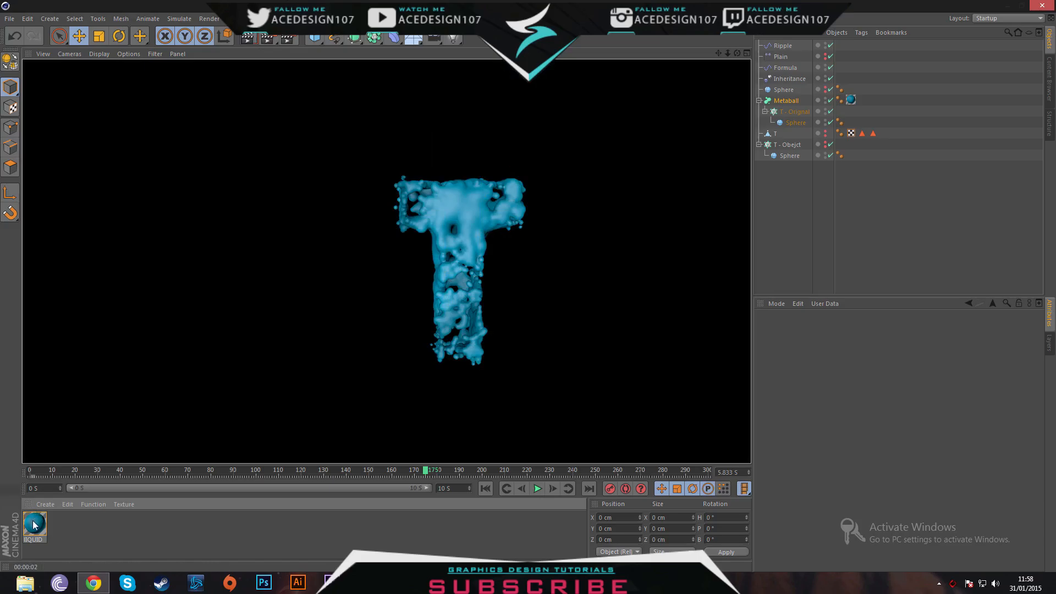
Step: Reopen the liquid material in the Material Editor for further editing
{"action": "right_click", "coordinate": [36, 523]}
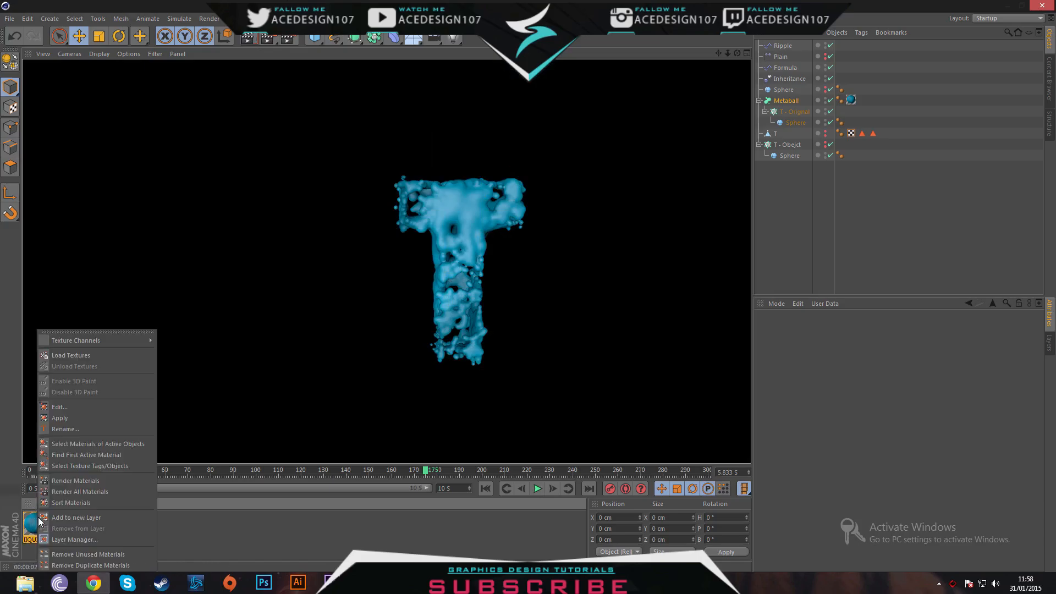
{"action": "left_click", "coordinate": [80, 406]}
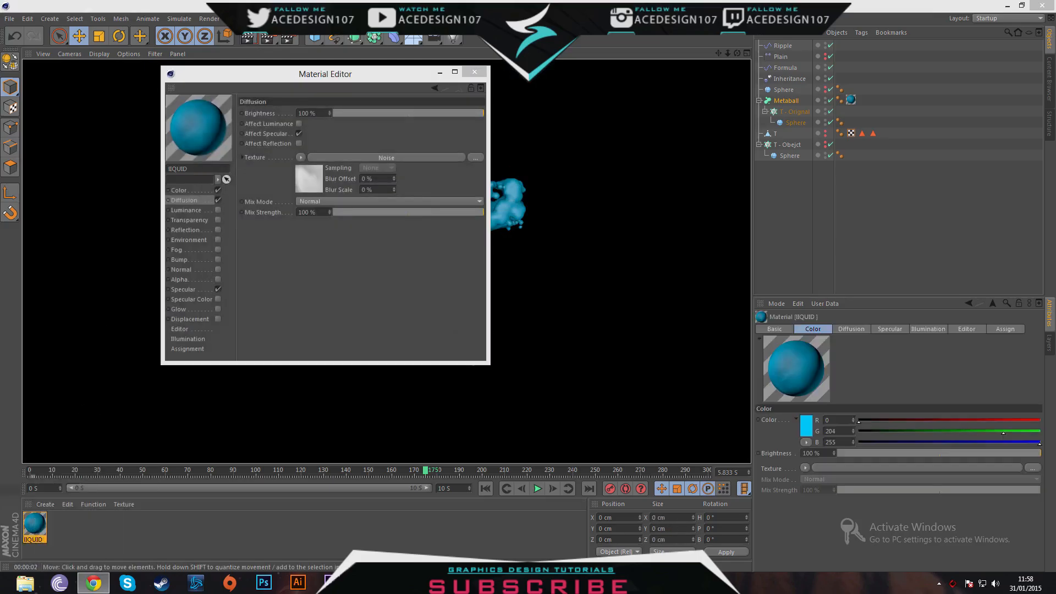
{"action": "left_click", "coordinate": [81, 404]}
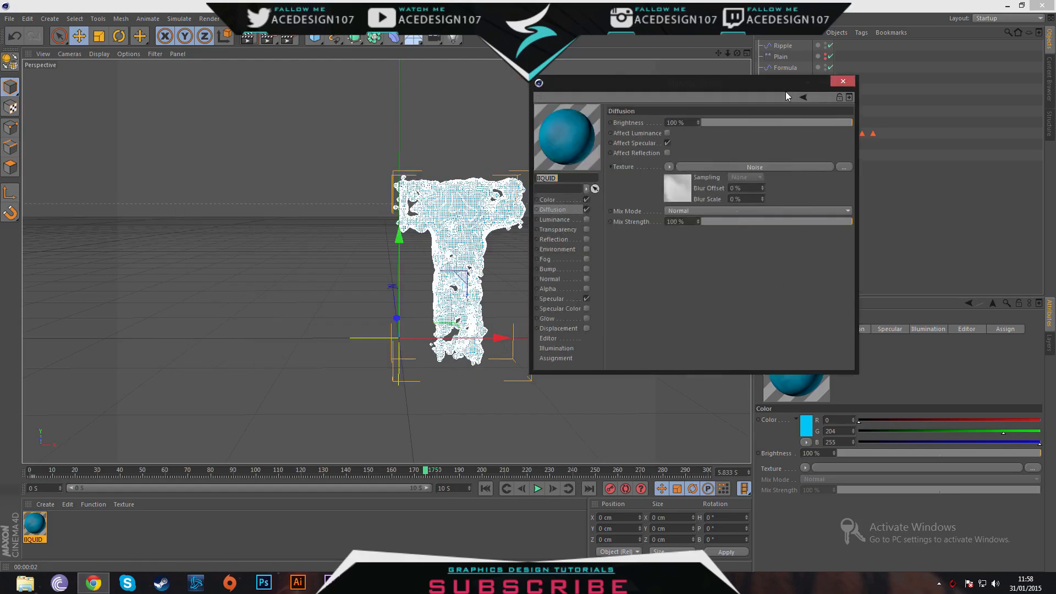